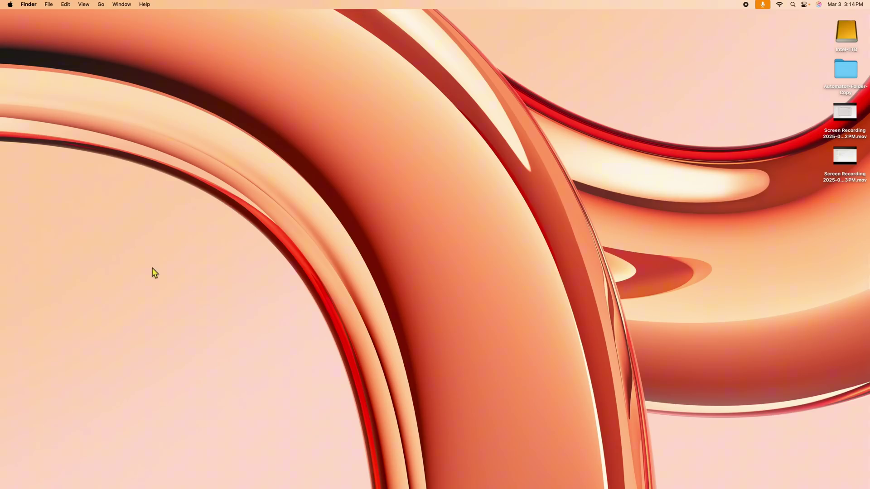
# Step: Launch the Shortcuts app from the Other folder of applications and enlarge its window on the desktop
pyautogui.press('F4')
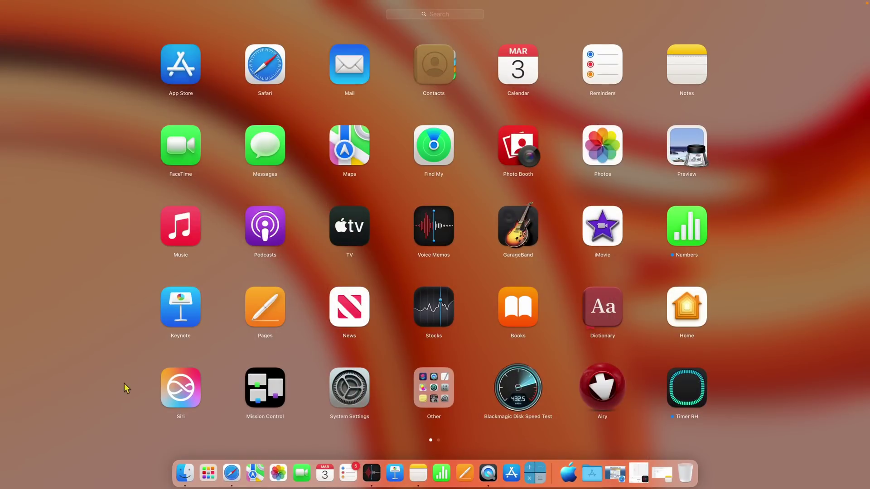
pyautogui.click(434, 388)
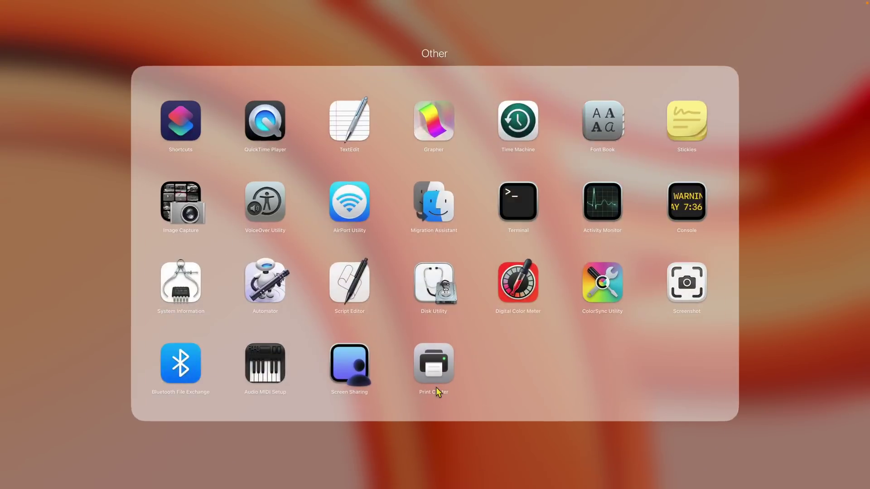
pyautogui.click(180, 122)
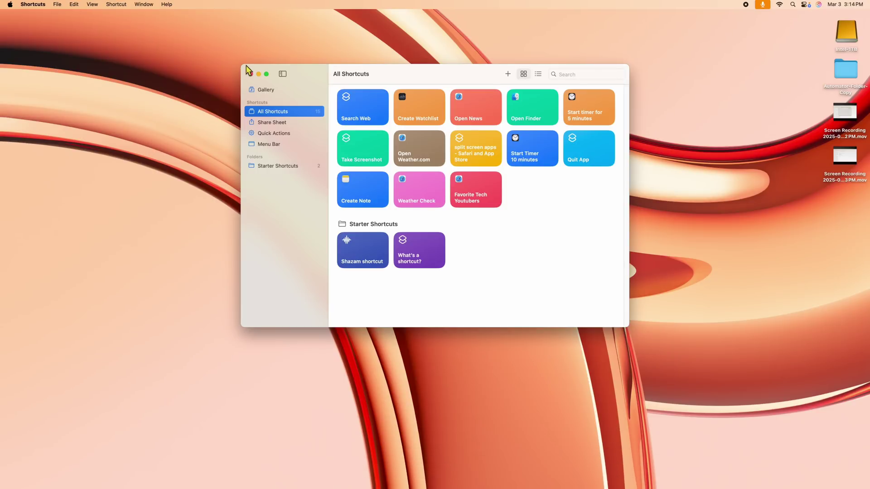
pyautogui.moveTo(242, 66); pyautogui.dragTo(98, 23)
pyautogui.moveTo(259, 35); pyautogui.dragTo(297, 101)
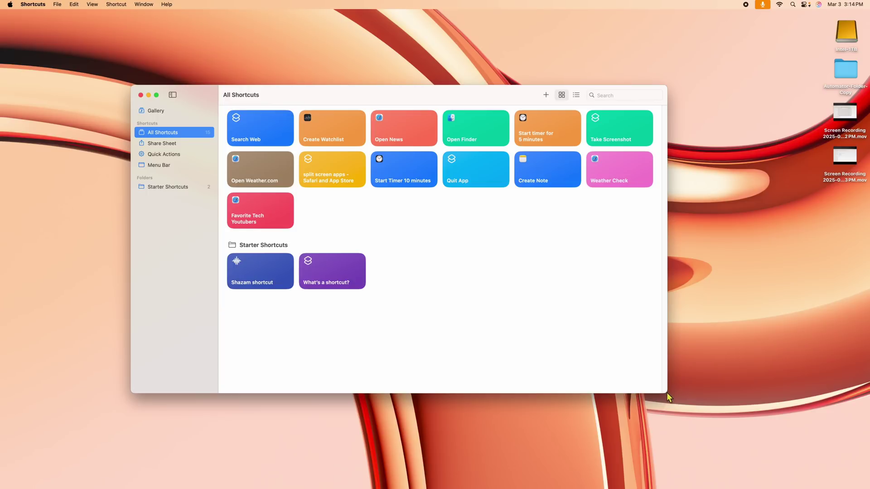
pyautogui.moveTo(667, 392); pyautogui.dragTo(678, 404)
# Step: Look through the shortcut Gallery and return to the All Shortcuts collection
pyautogui.click(161, 111)
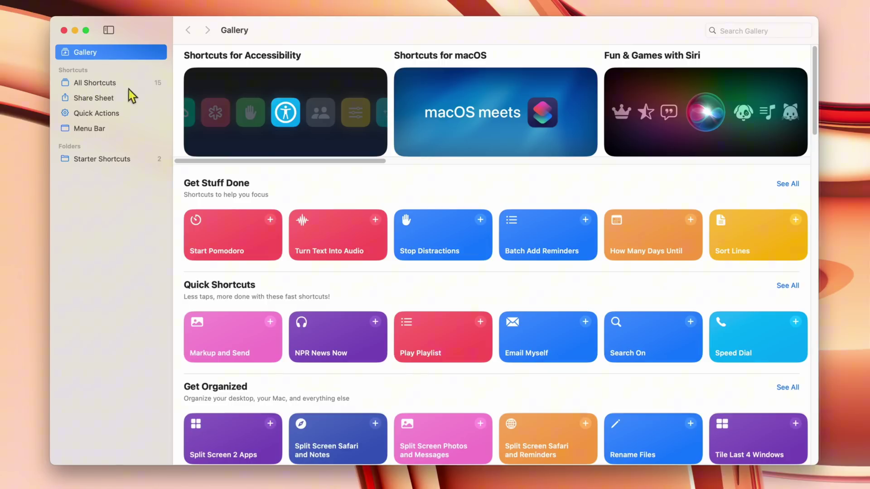
pyautogui.click(101, 89)
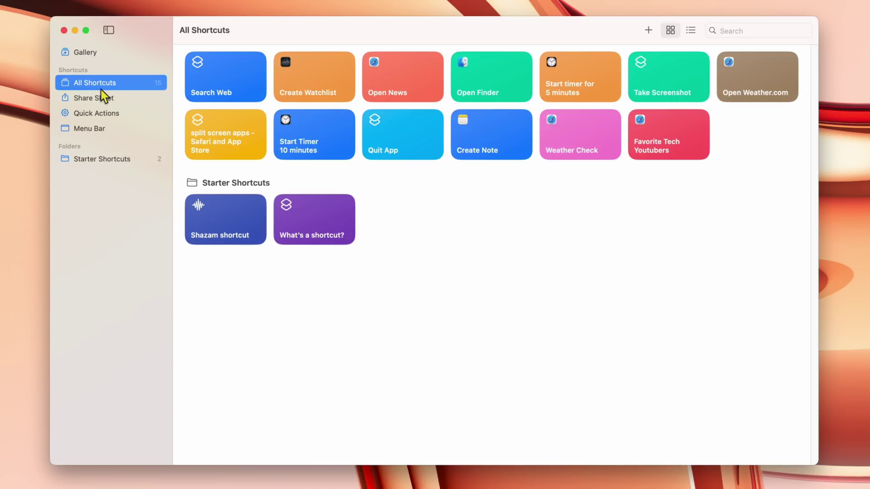
pyautogui.moveTo(204, 153)
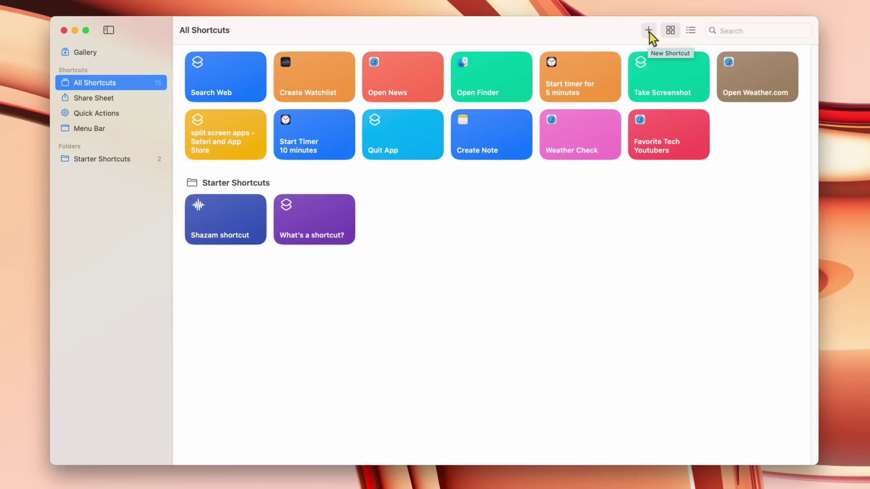
# Step: Create a new shortcut and add an Open App action, finding it with the search term "open"
pyautogui.click(479, 63)
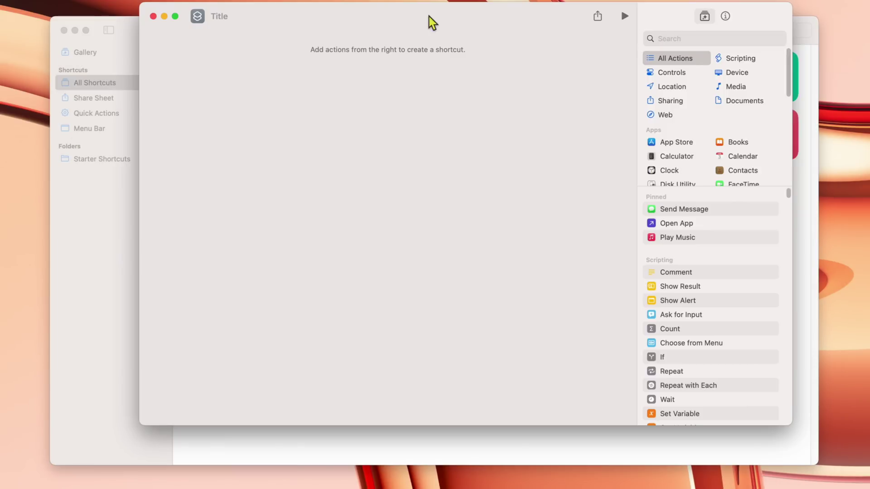
pyautogui.moveTo(433, 23); pyautogui.dragTo(434, 35)
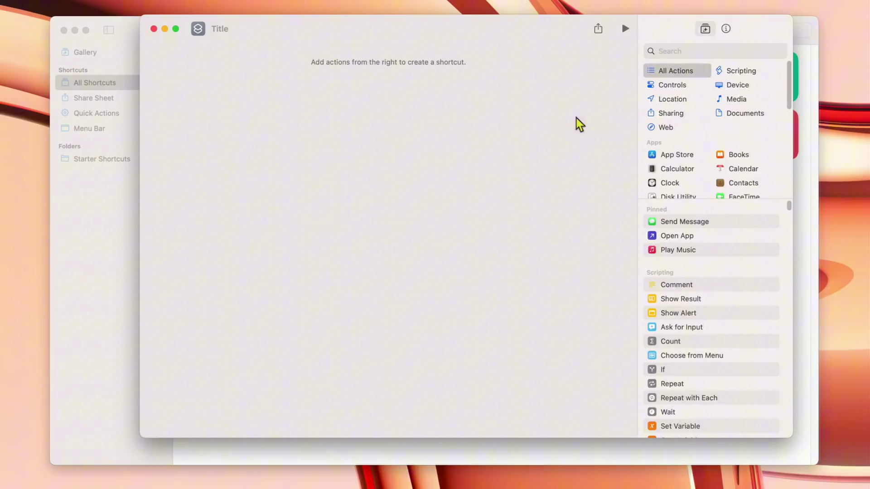
pyautogui.click(665, 52)
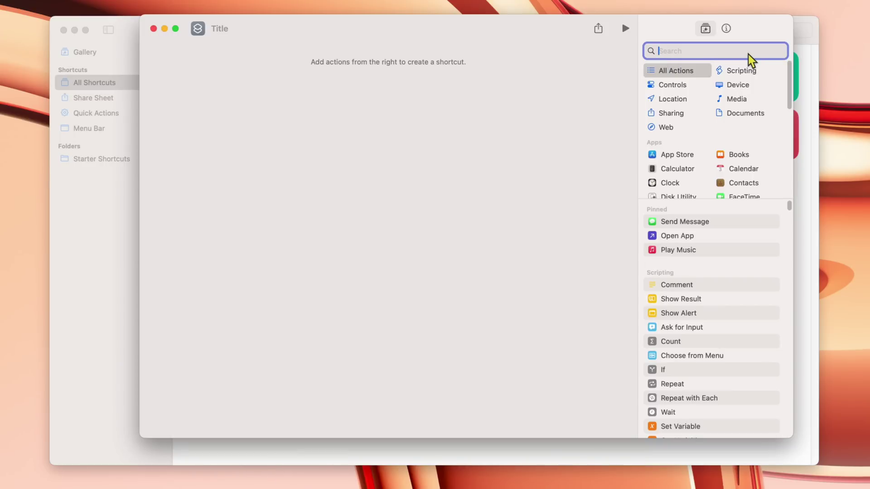
pyautogui.write('open')
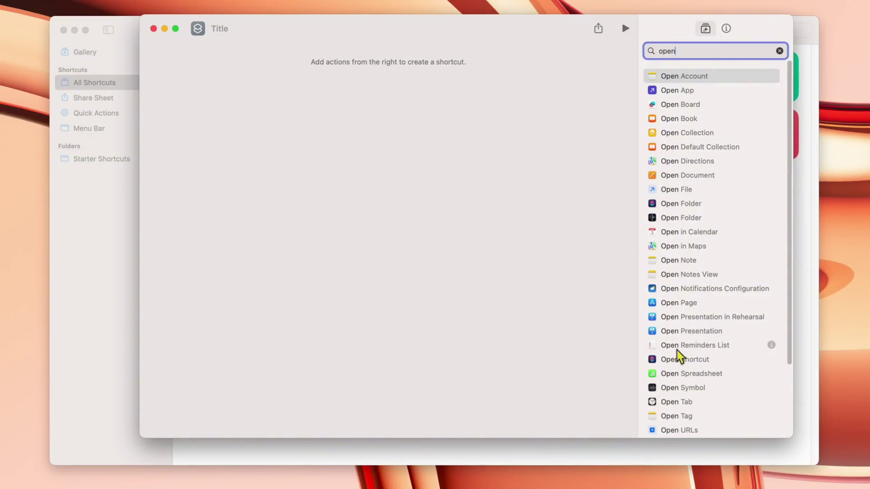
pyautogui.doubleClick(670, 93)
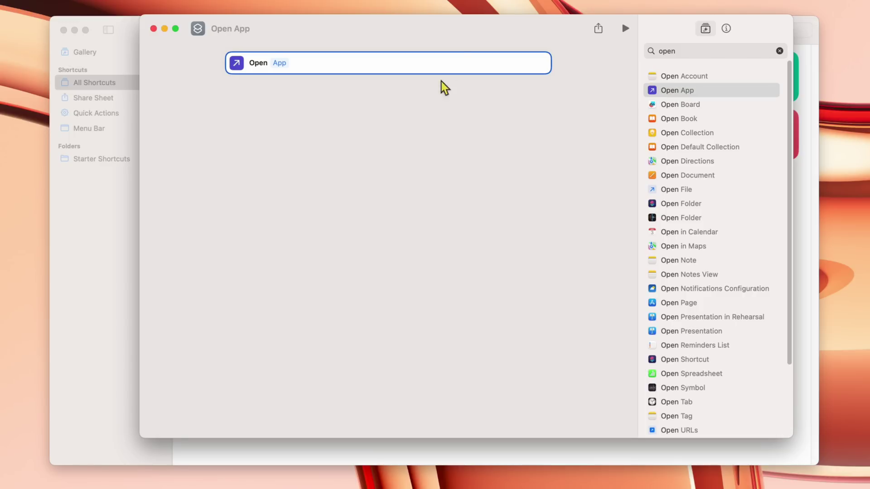
# Step: Set the app of the first Open App action to iMovie
pyautogui.click(280, 64)
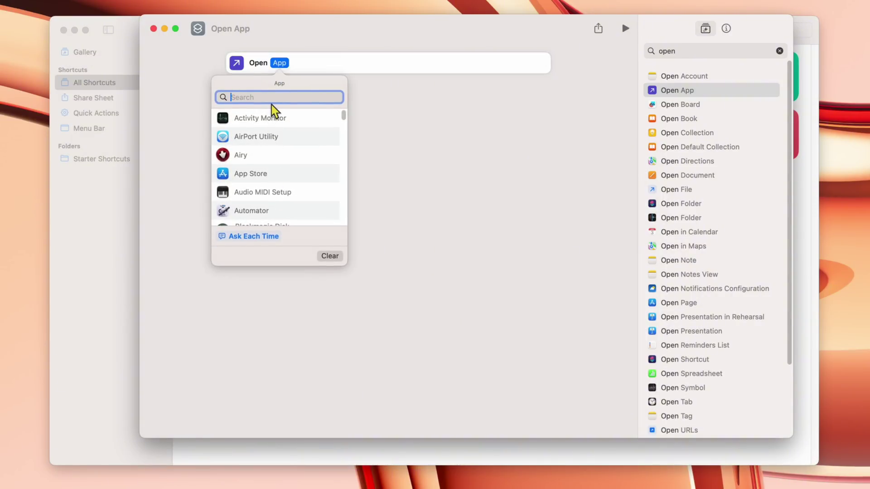
pyautogui.write('im')
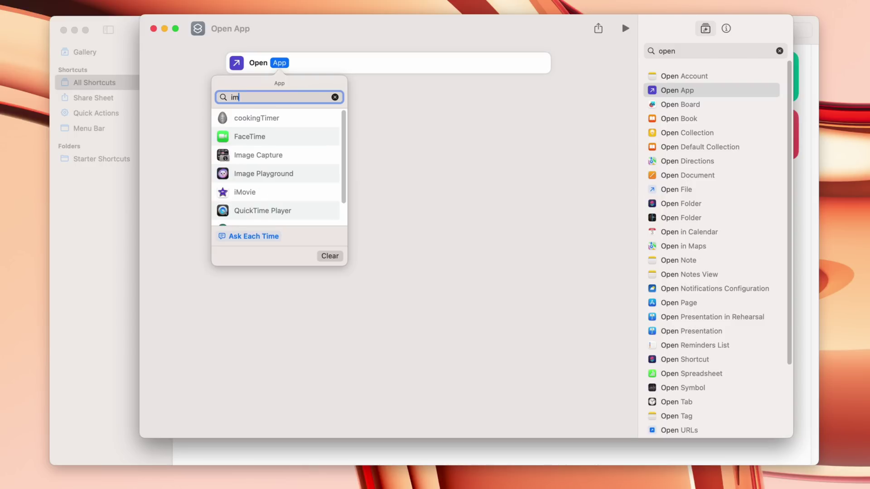
pyautogui.click(237, 194)
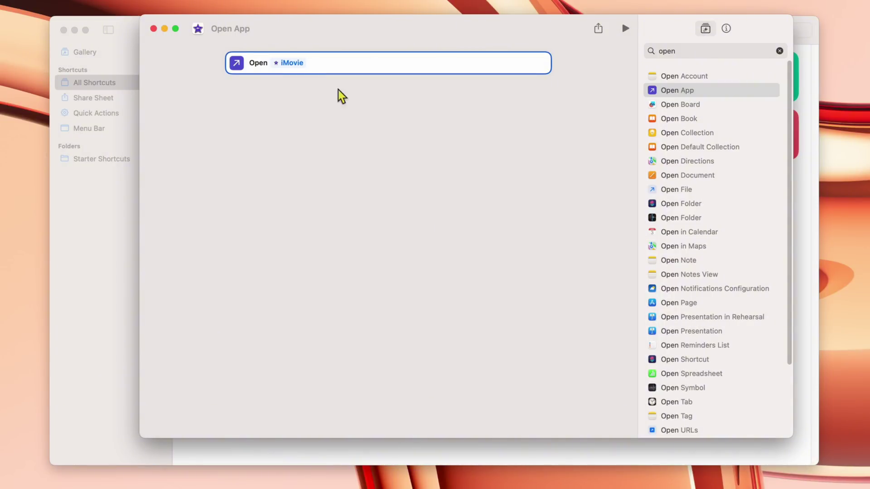
# Step: Add a second Open App action to the shortcut and set its app to Keynote
pyautogui.doubleClick(692, 96)
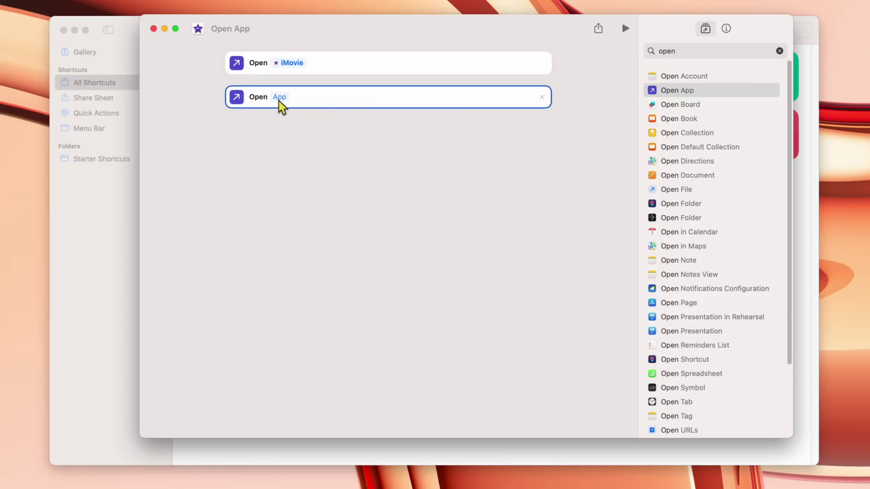
pyautogui.click(280, 97)
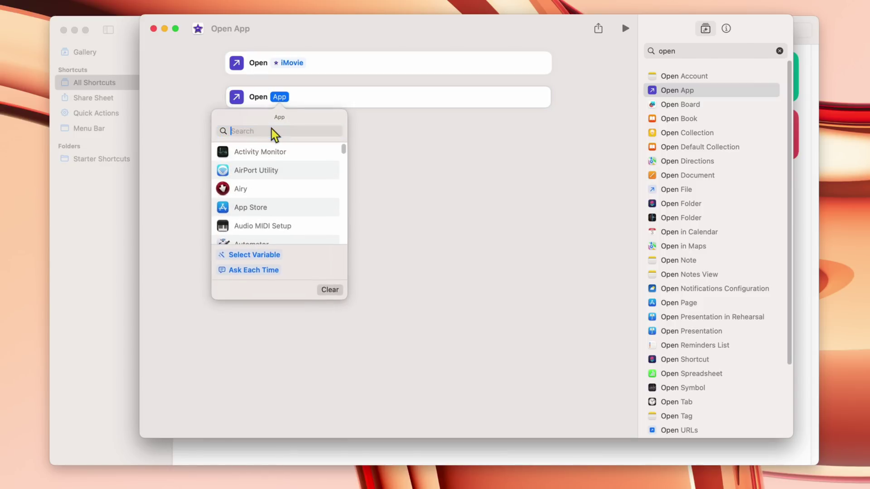
pyautogui.write('key')
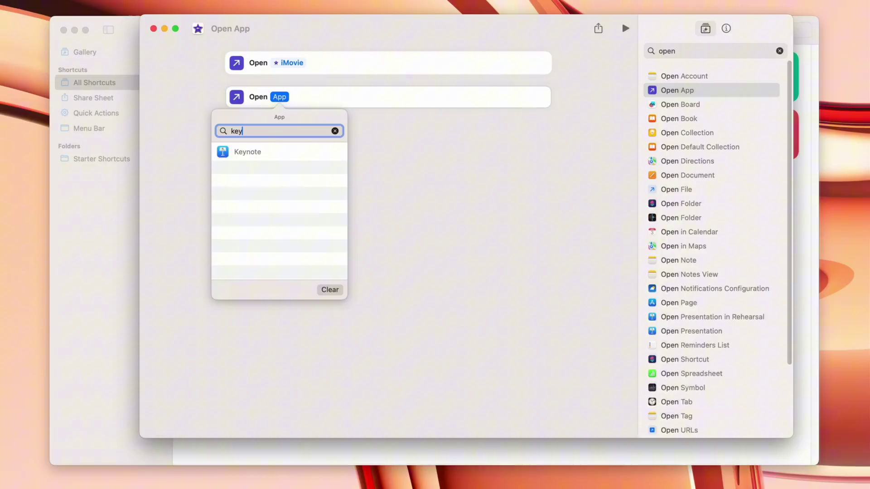
pyautogui.click(257, 156)
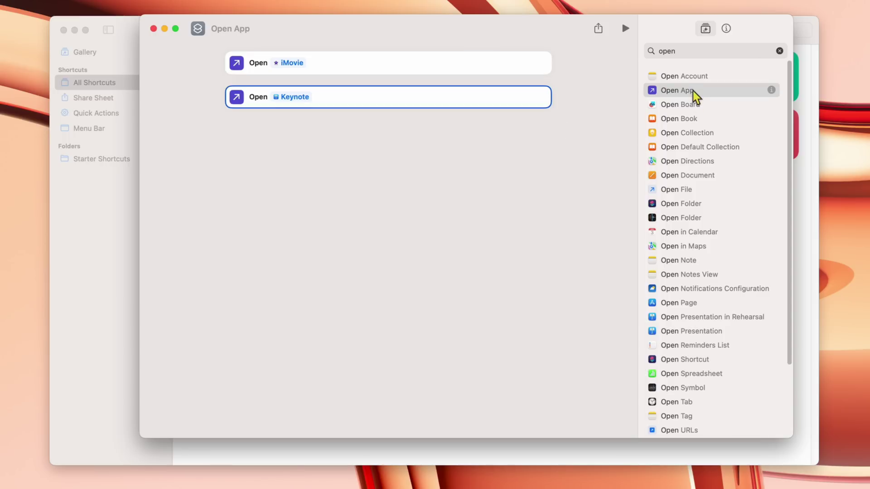
# Step: Add a third Open App action to the shortcut and set its app to Photos
pyautogui.doubleClick(680, 90)
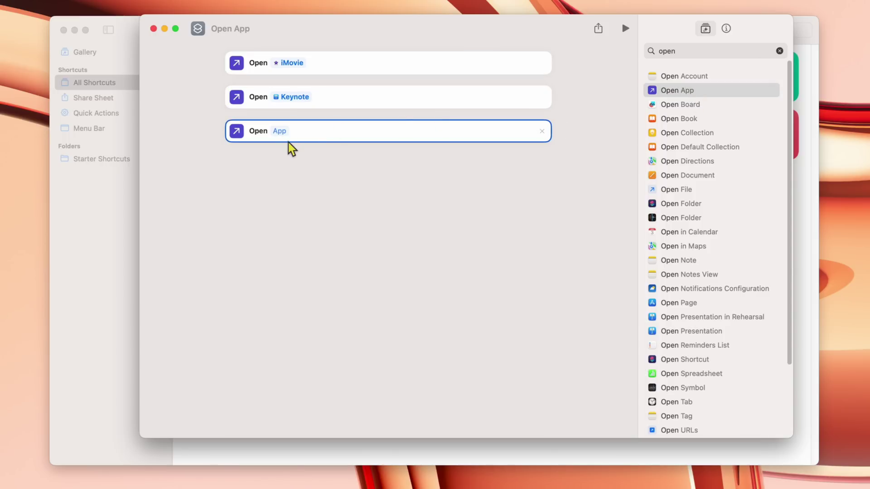
pyautogui.click(280, 131)
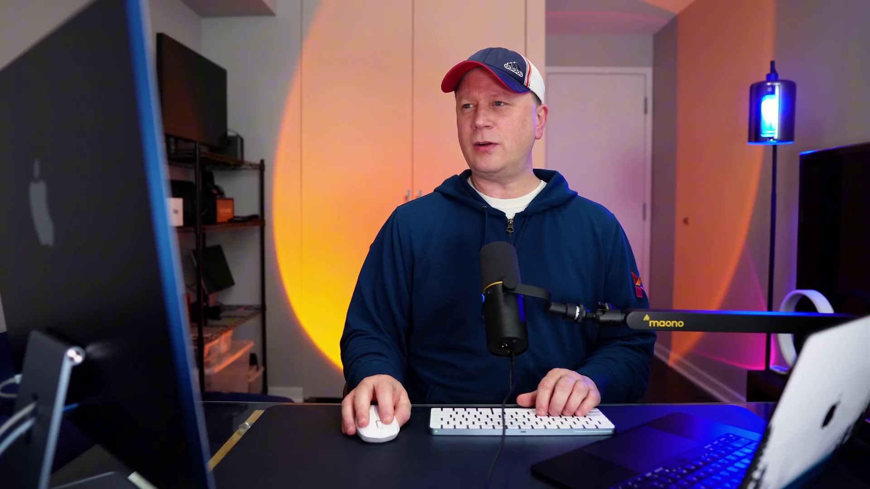
pyautogui.write('photo')
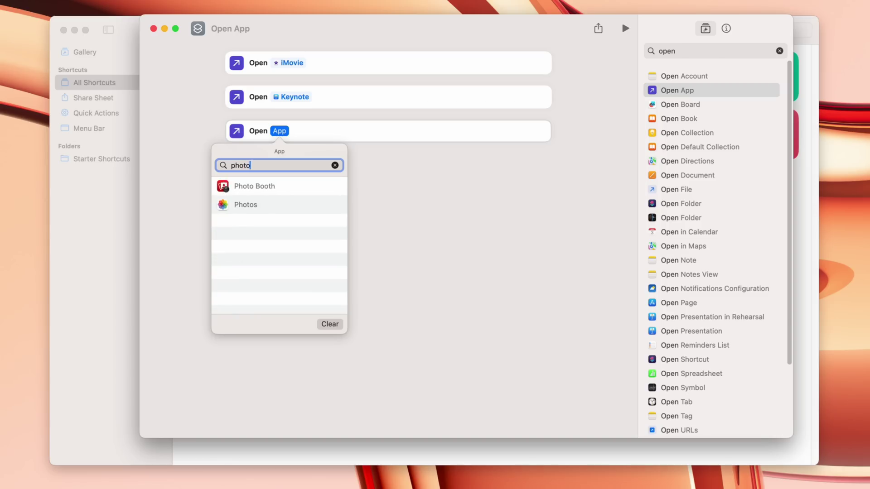
pyautogui.click(254, 206)
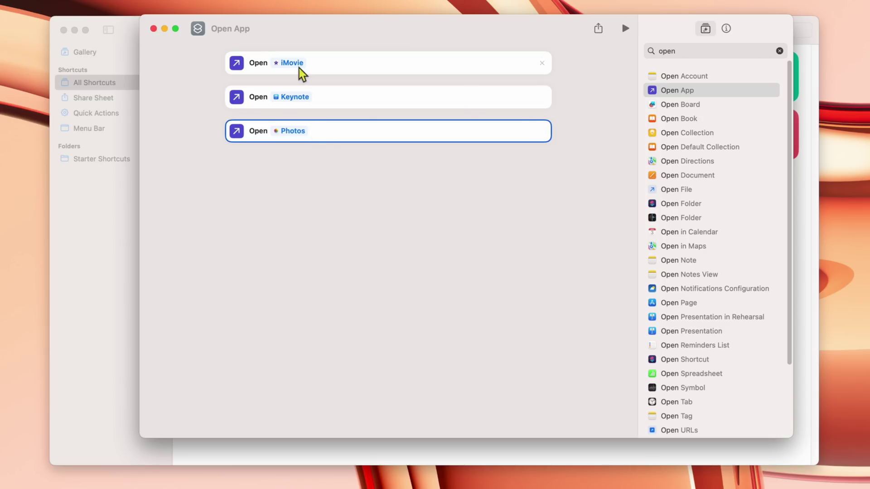
# Step: Name the shortcut "Open Video Editing Apps" and close its editor
pyautogui.click(241, 32)
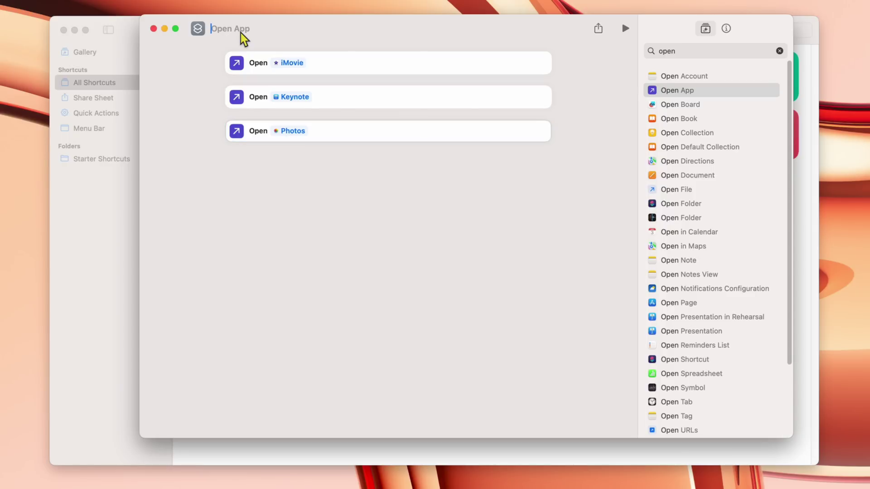
pyautogui.write('Open Video Editing Apps')
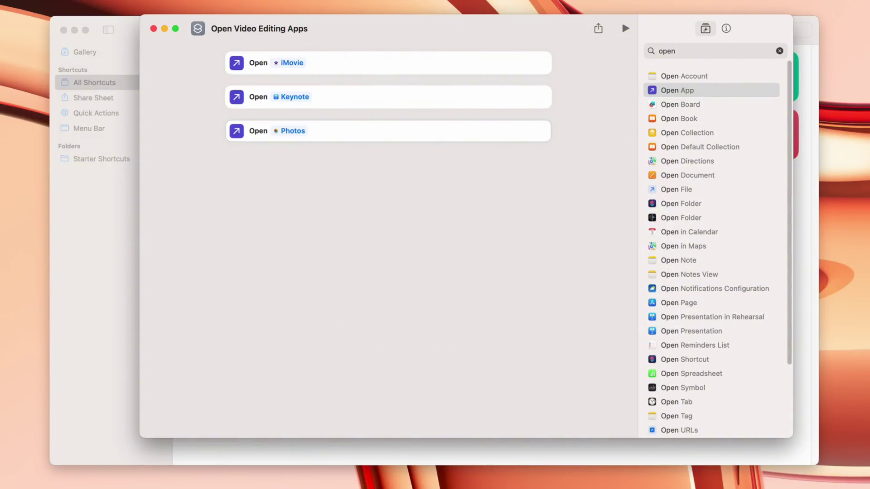
pyautogui.click(353, 199)
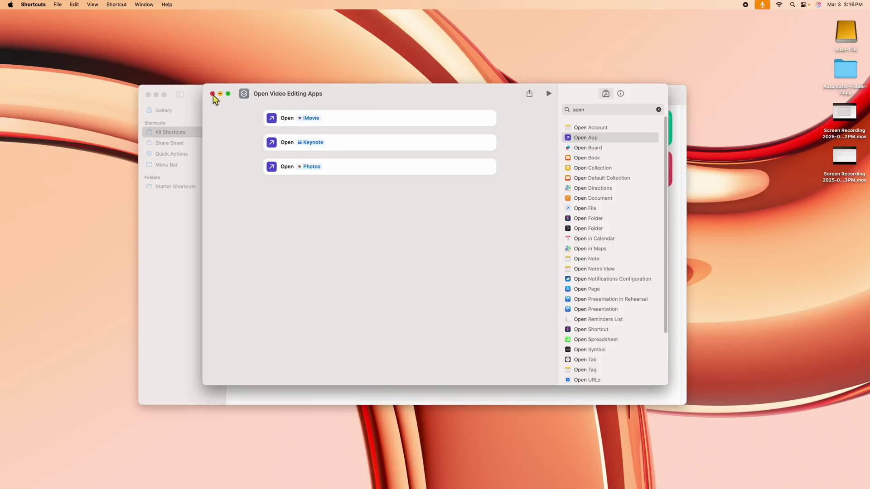
pyautogui.click(212, 94)
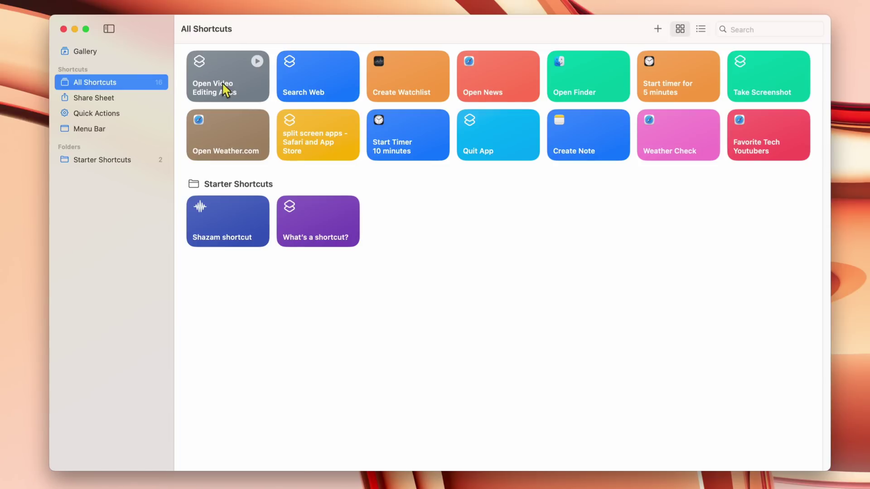
# Step: Reopen the Open Video Editing Apps shortcut to review its three actions, then close it
pyautogui.doubleClick(225, 89)
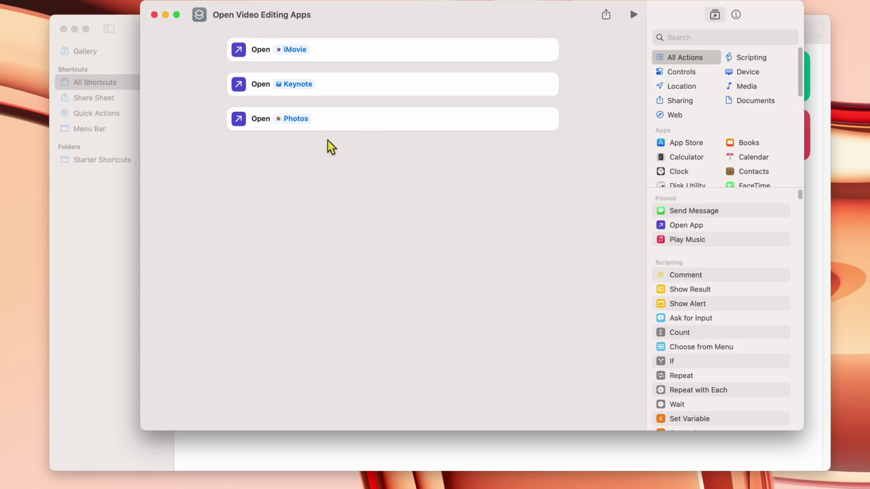
pyautogui.click(154, 15)
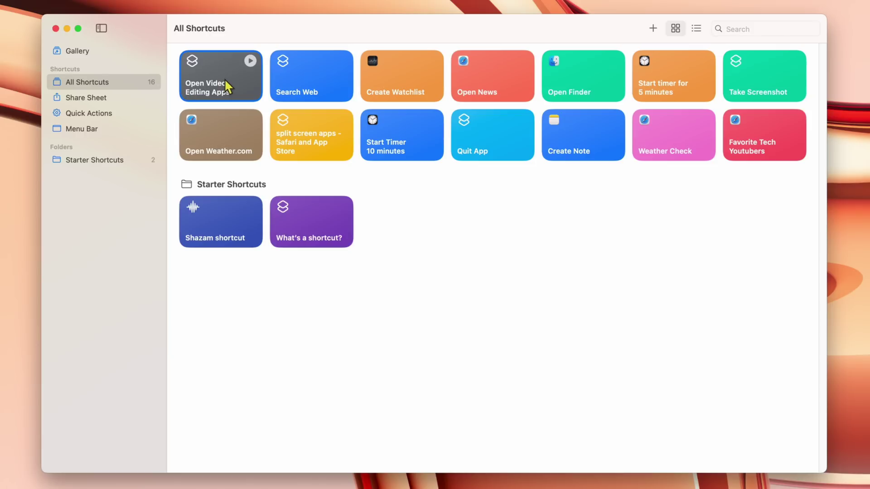
# Step: Add the Open Video Editing Apps shortcut to the Menu Bar collection, check that collection, and return to All Shortcuts
pyautogui.moveTo(225, 78); pyautogui.dragTo(144, 136)
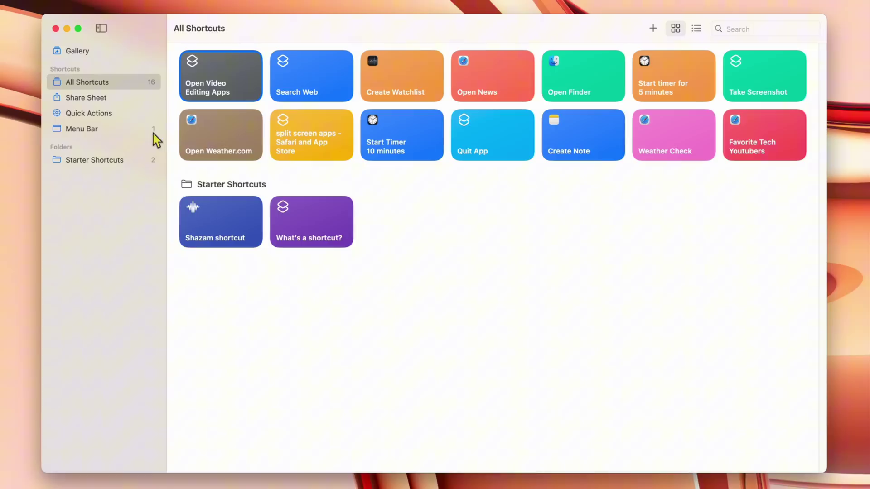
pyautogui.click(106, 130)
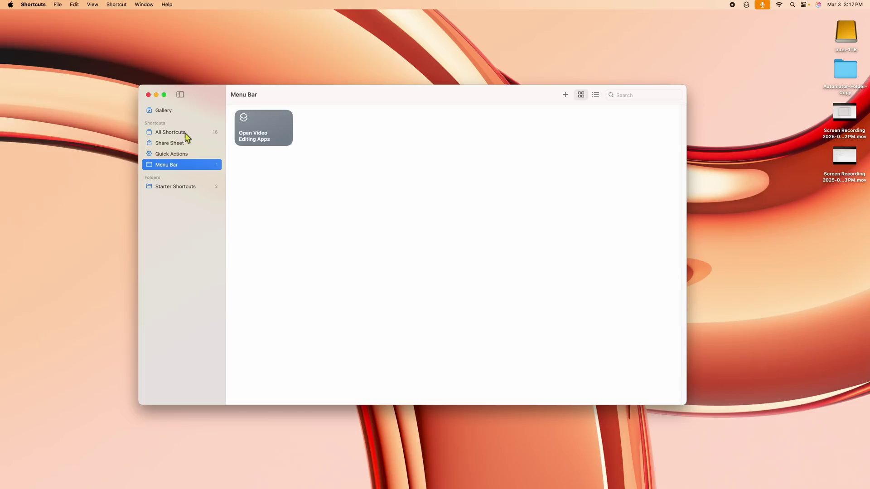
pyautogui.click(107, 83)
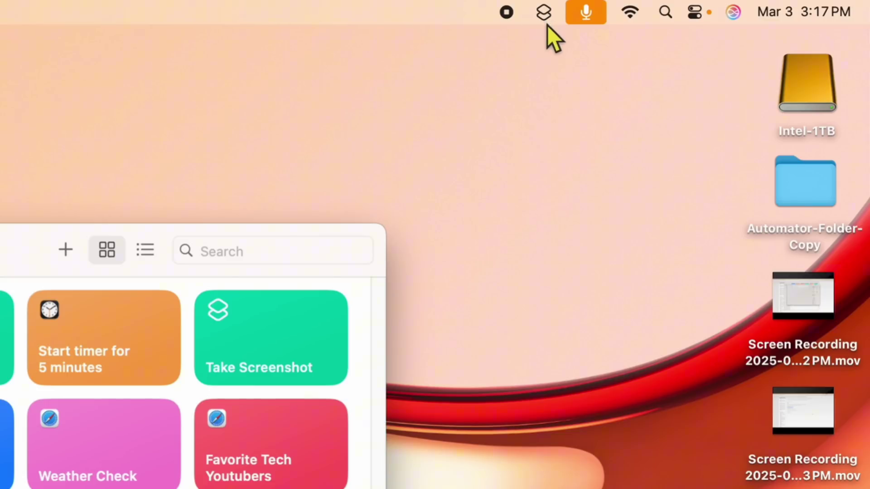
# Step: Run the Open Video Editing Apps shortcut from the macOS menu bar
pyautogui.click(545, 18)
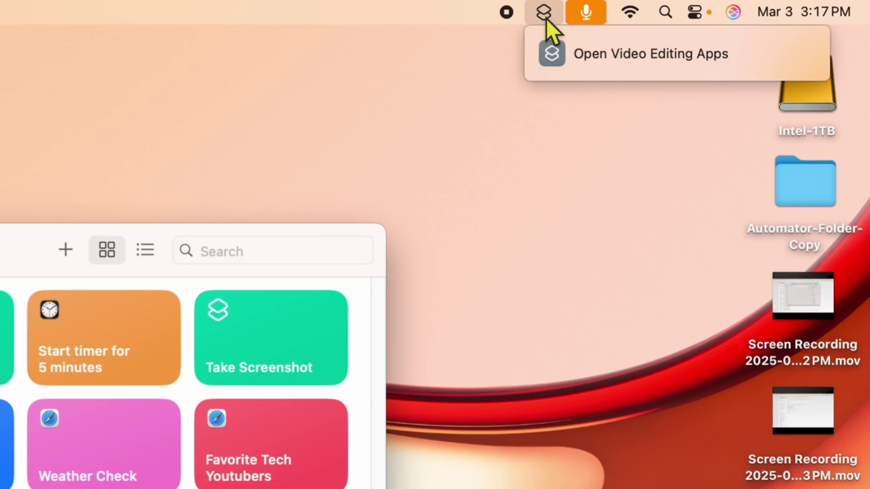
pyautogui.click(528, 142)
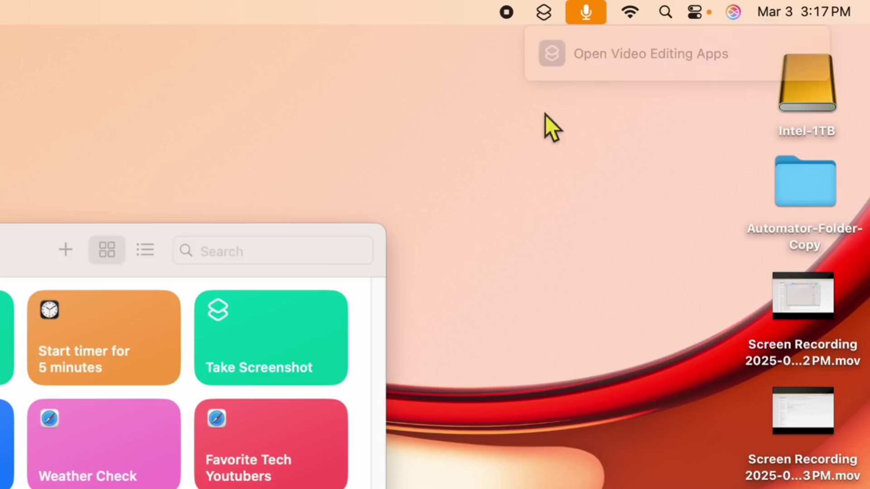
pyautogui.click(545, 14)
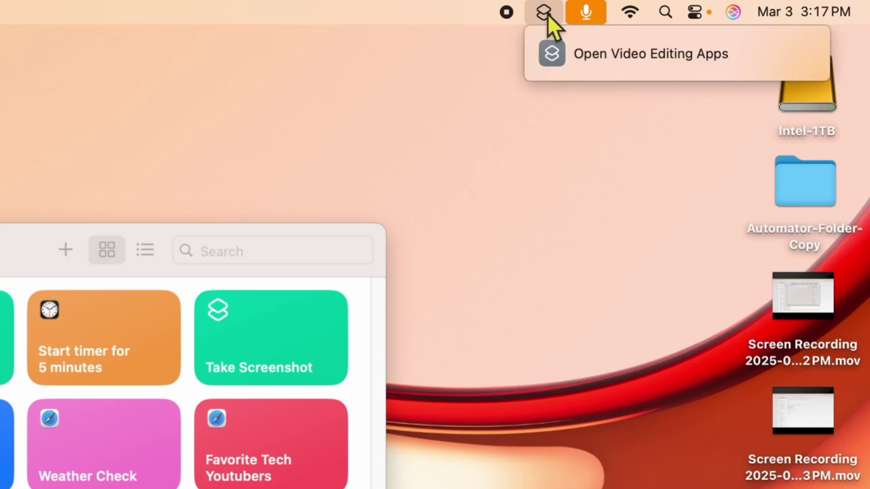
pyautogui.click(556, 114)
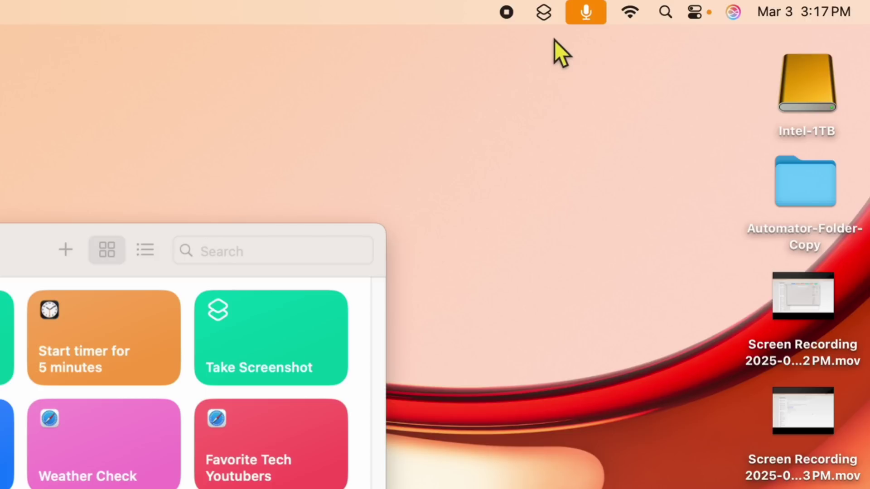
pyautogui.click(548, 20)
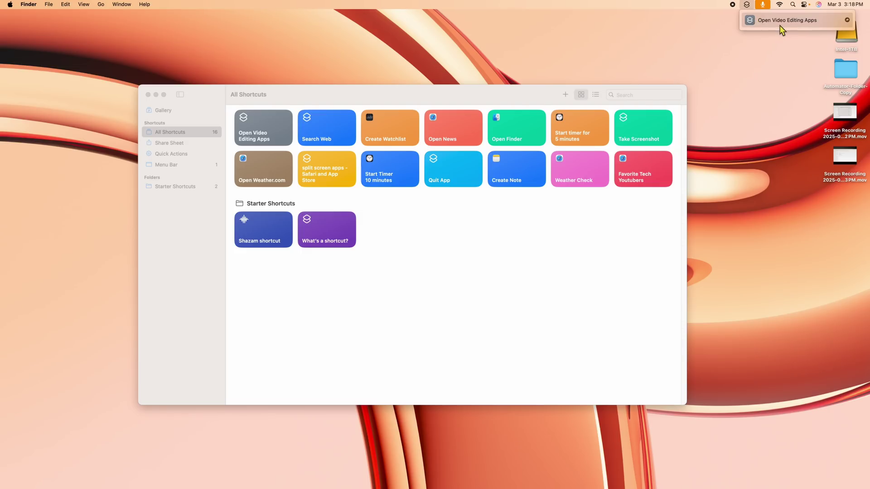
pyautogui.click(782, 28)
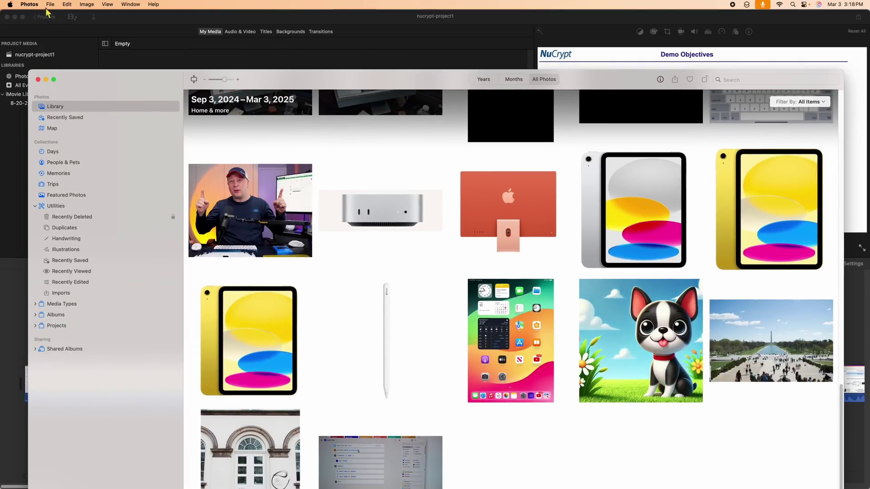
# Step: Quit Photos, Keynote and iMovie to return to the Shortcuts window
pyautogui.click(40, 6)
pyautogui.click(41, 99)
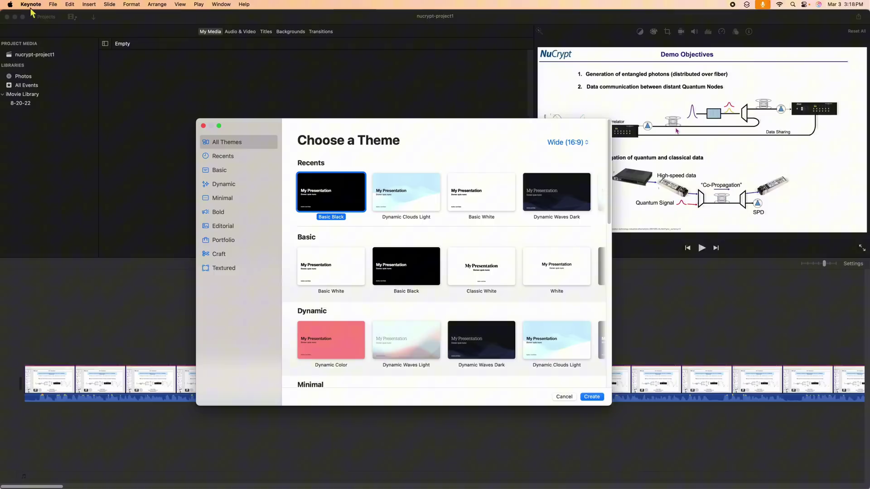
pyautogui.click(32, 5)
pyautogui.click(40, 110)
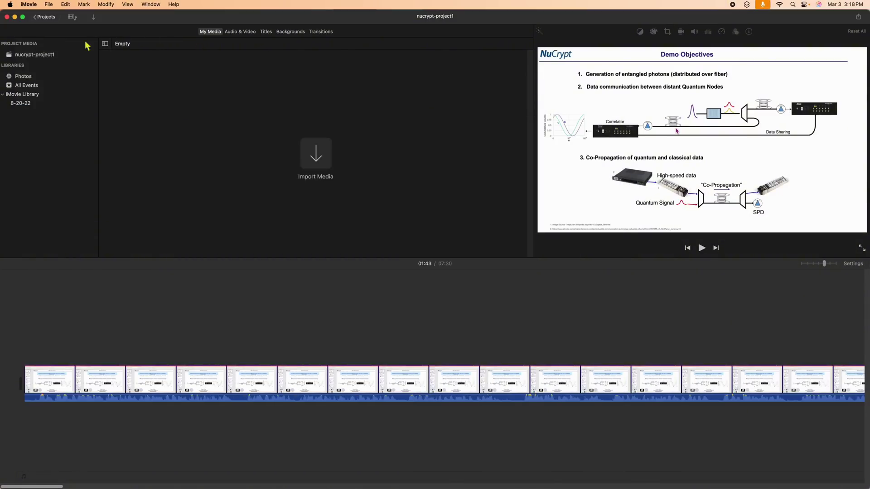
pyautogui.click(28, 5)
pyautogui.click(45, 98)
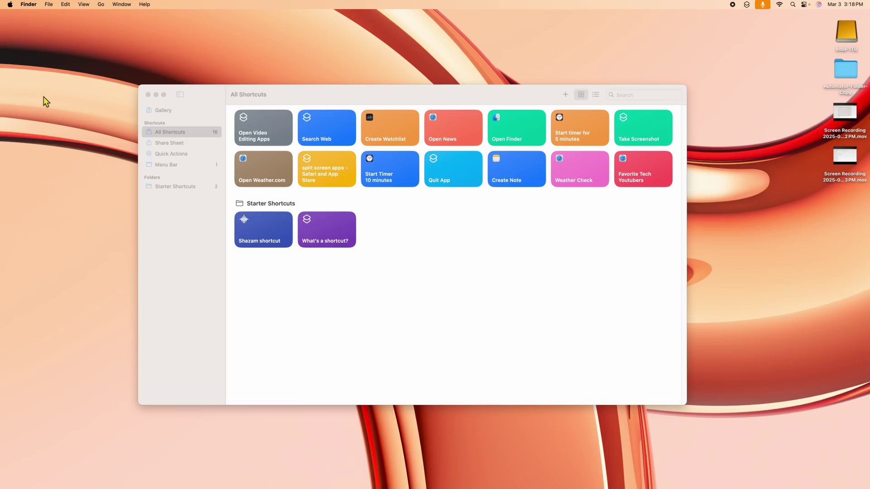
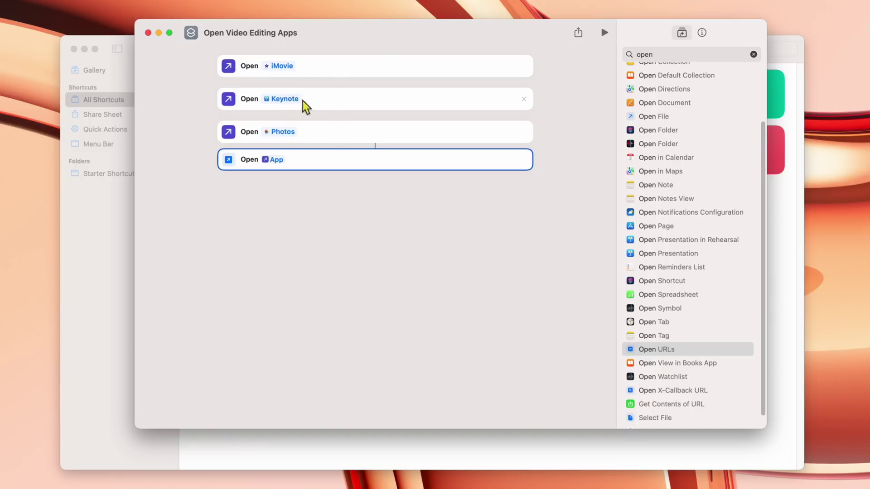
# Step: Clear the App variable from the Open URLs action and set its URL to storyblocks.com
pyautogui.click(276, 161)
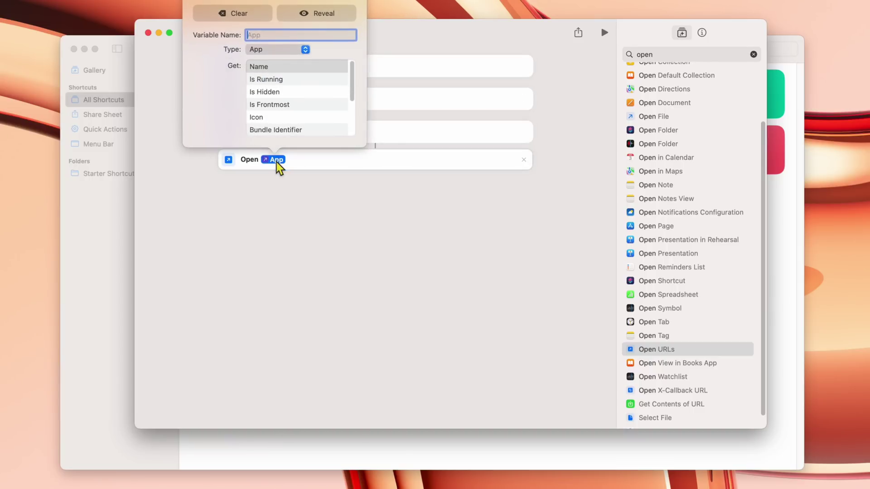
pyautogui.click(243, 14)
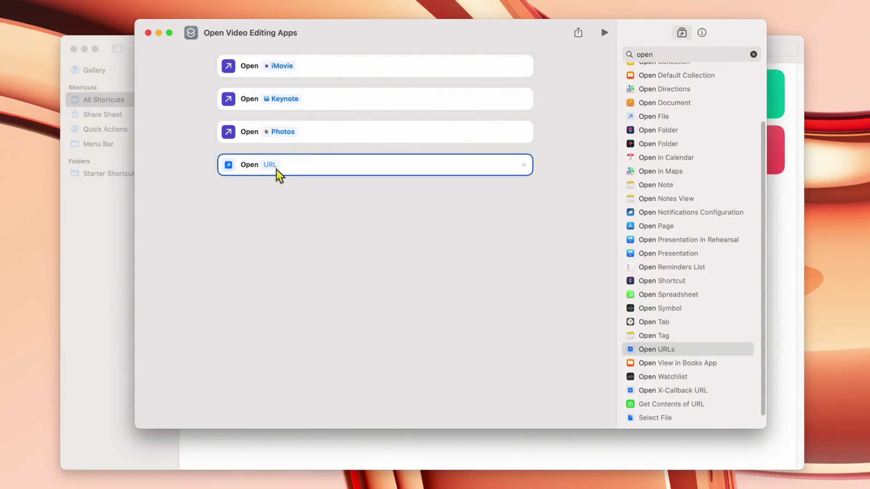
pyautogui.click(275, 166)
pyautogui.write('storyb')
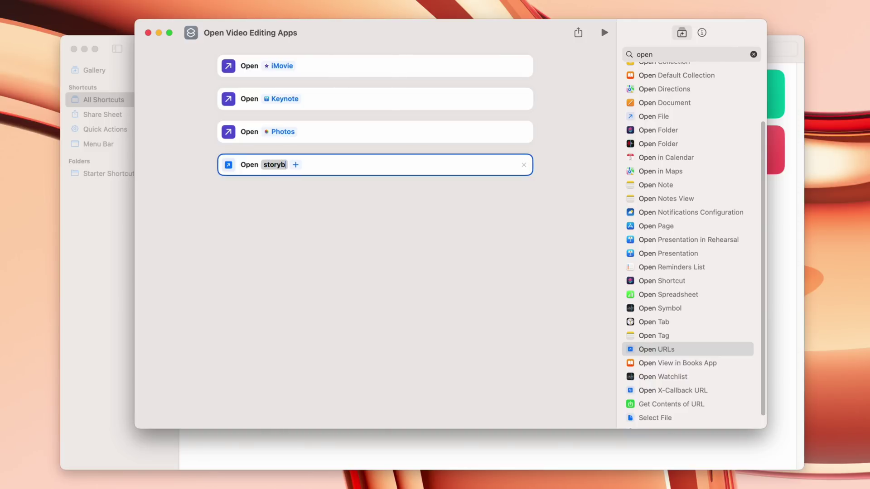
pyautogui.write('locks.com')
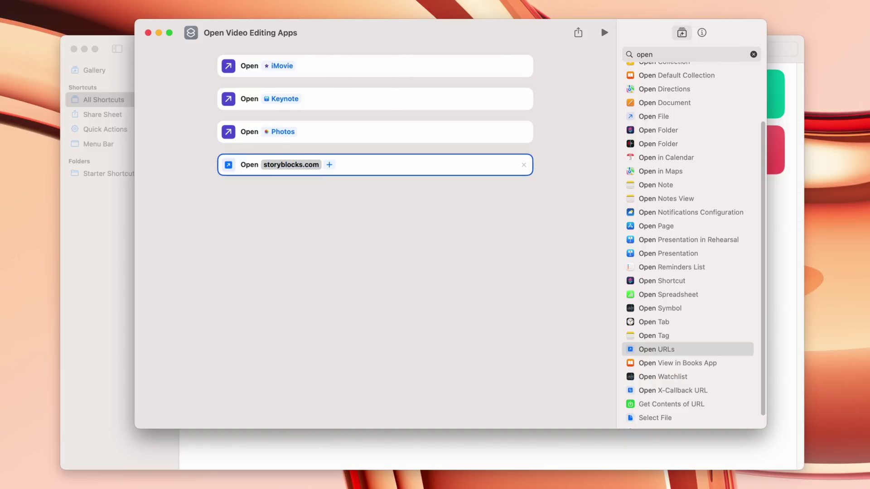
pyautogui.click(278, 261)
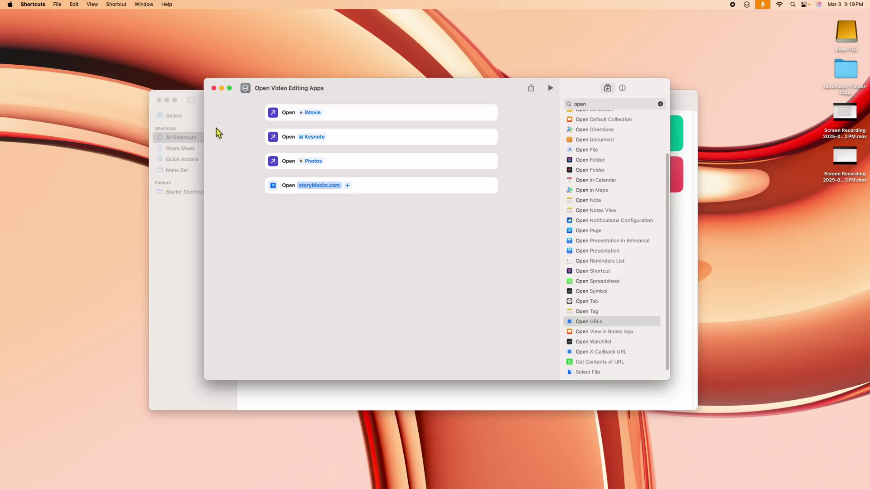
# Step: Close the shortcut's editor and run the edited Open Video Editing Apps shortcut from the menu bar
pyautogui.click(213, 88)
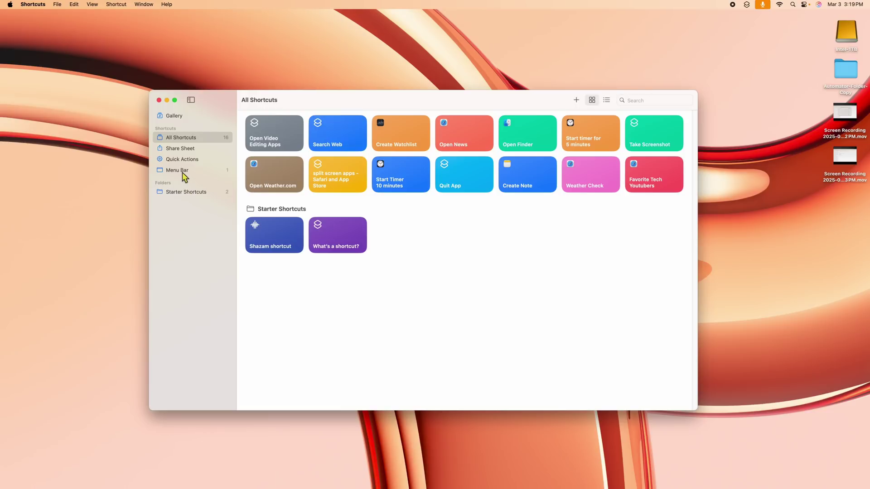
pyautogui.click(747, 6)
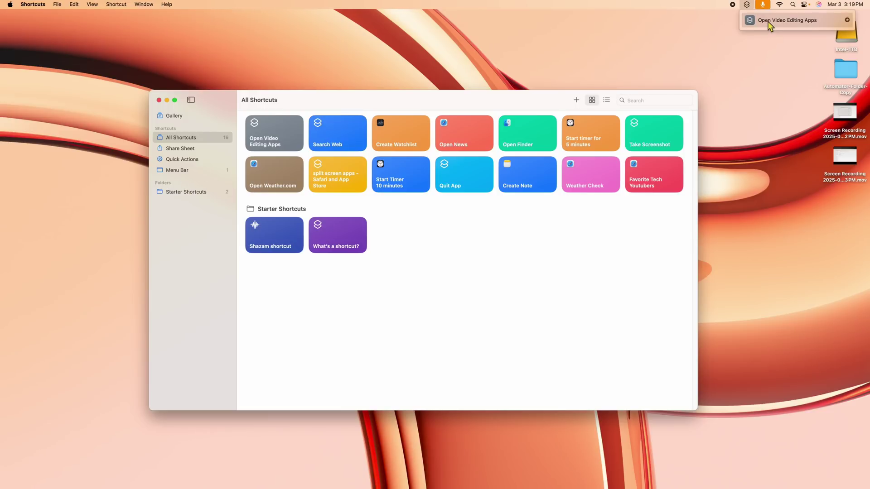
pyautogui.click(768, 21)
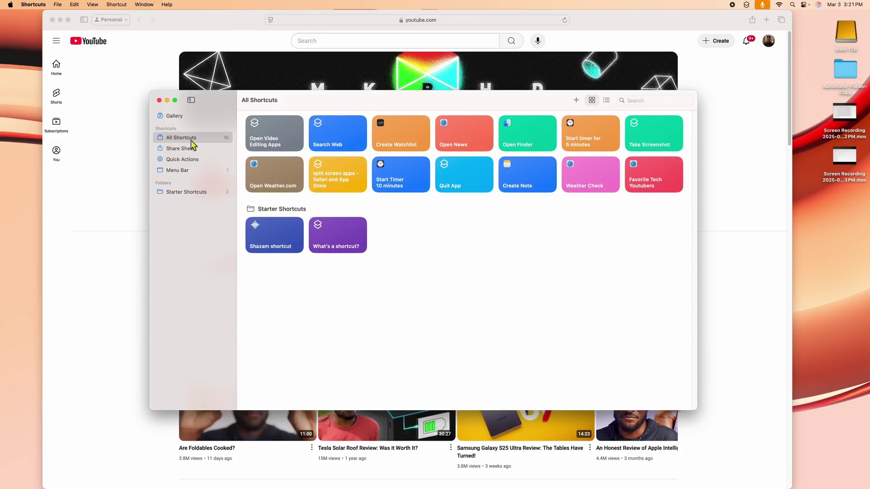
# Step: Create a new shortcut named "Open Tech Youtube Channel" and add an Open URLs action to it
pyautogui.click(575, 99)
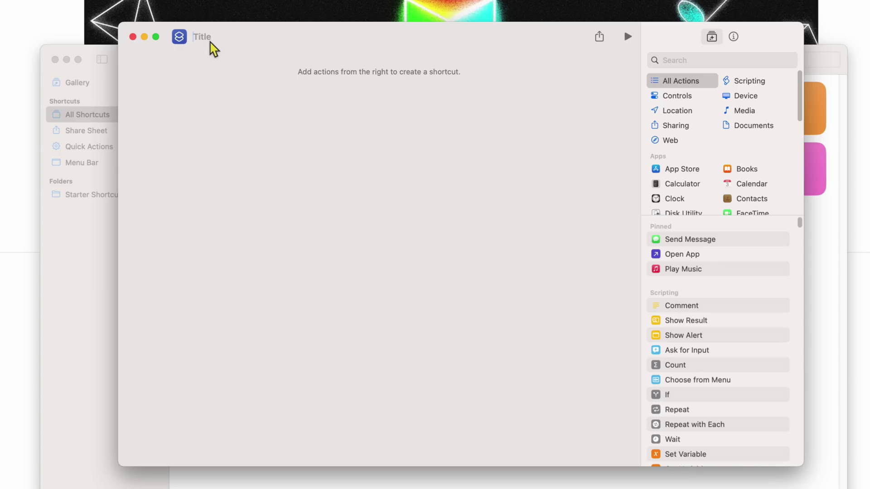
pyautogui.write('Open Tech Youtube Channel')
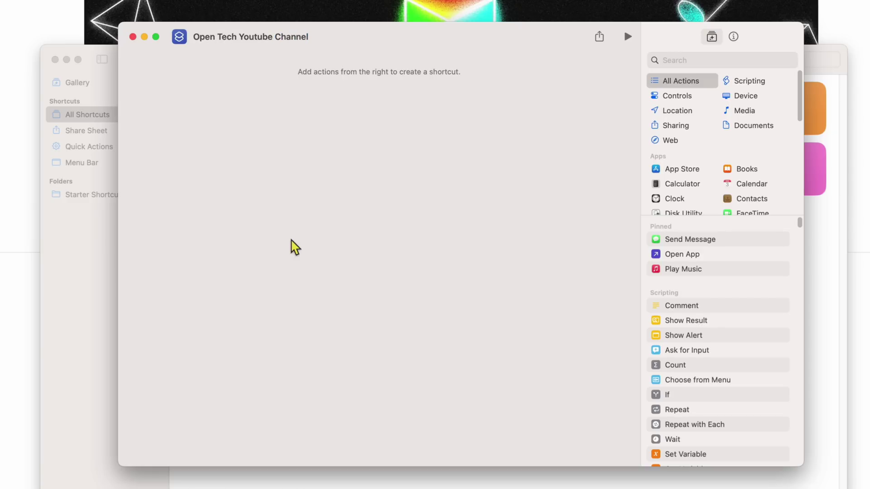
pyautogui.click(686, 60)
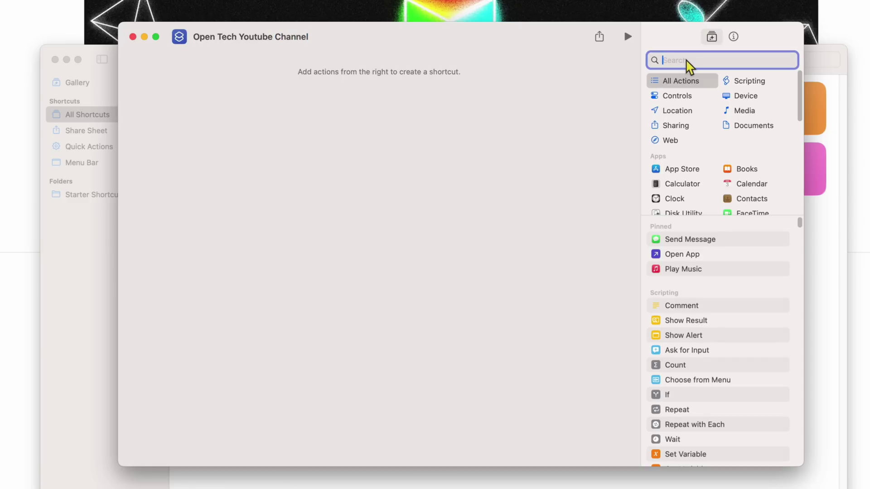
pyautogui.write('open')
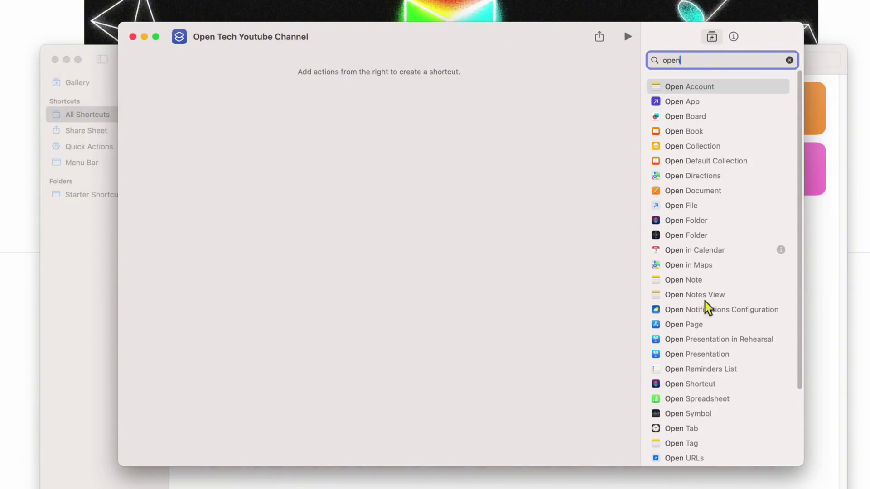
pyautogui.doubleClick(684, 458)
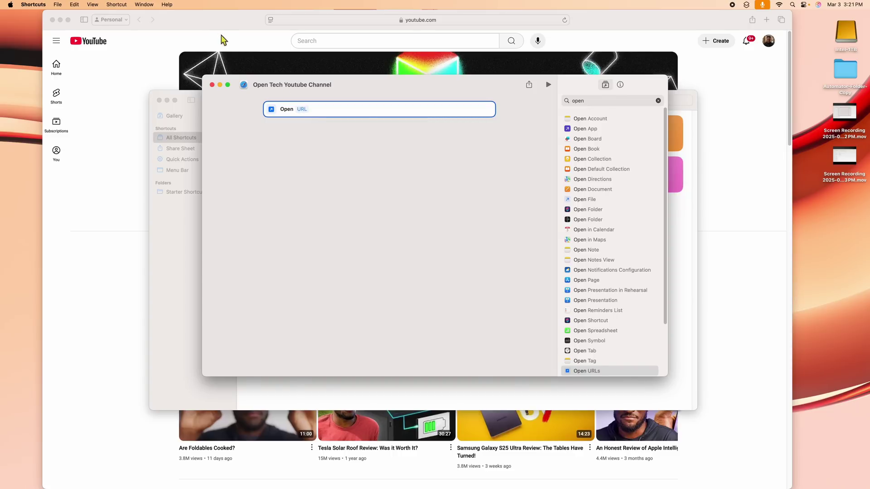
pyautogui.click(223, 40)
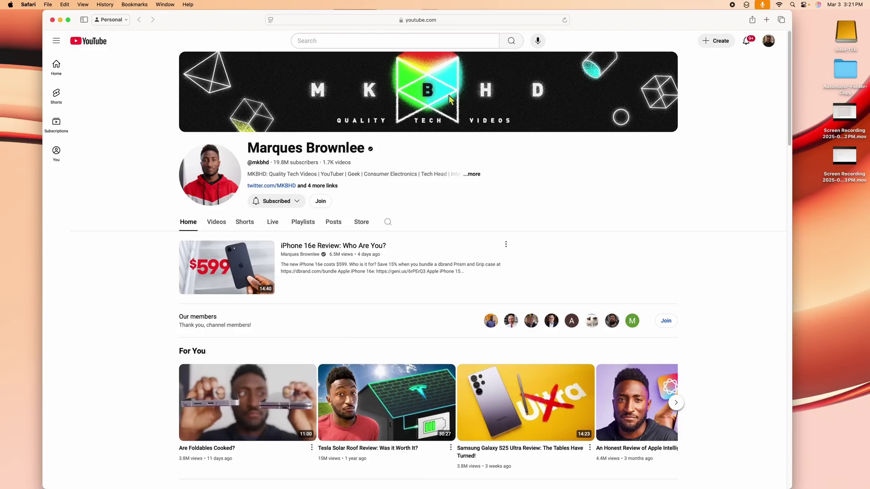
pyautogui.click(428, 21)
pyautogui.press('super+c')
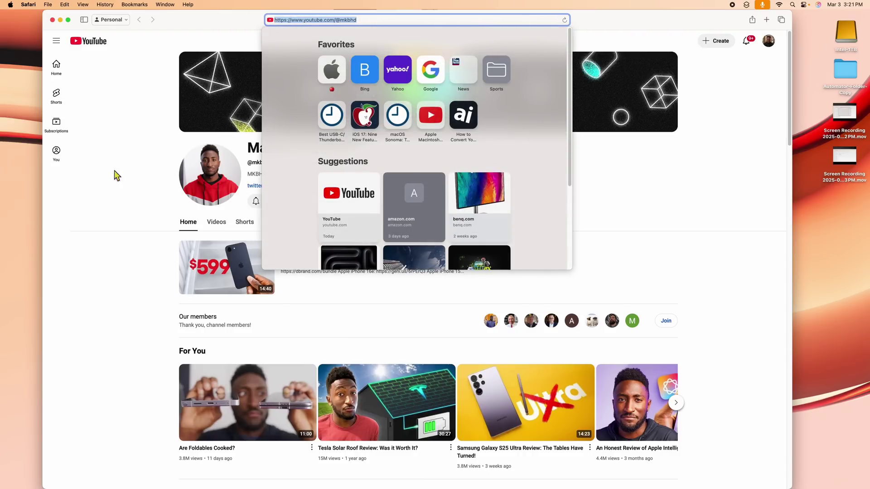
pyautogui.click(631, 151)
pyautogui.moveTo(578, 23); pyautogui.dragTo(580, 152)
pyautogui.click(476, 109)
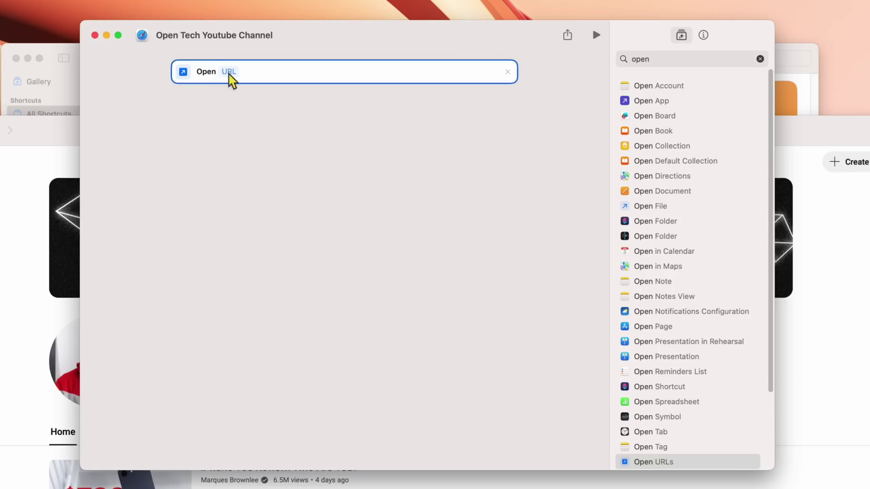
pyautogui.click(229, 72)
pyautogui.press('super+v')
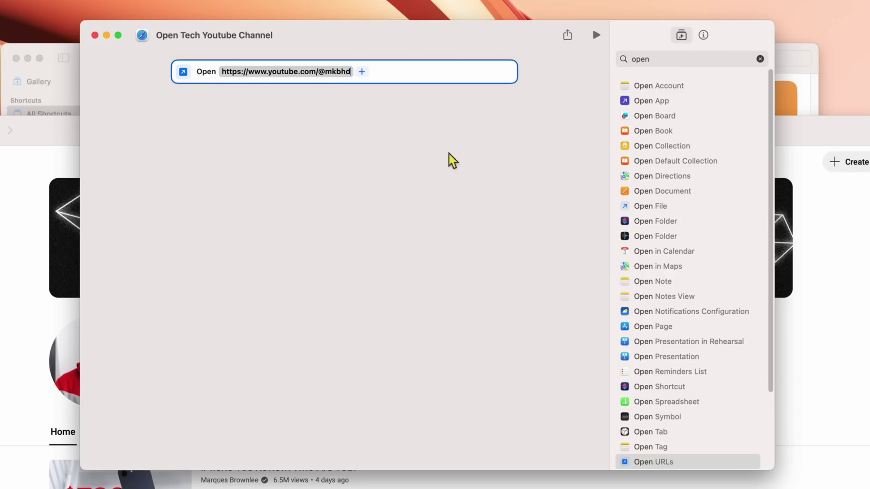
# Step: Add a second URL entry to the Open URLs action and switch to the YouTube window in Safari
pyautogui.click(362, 72)
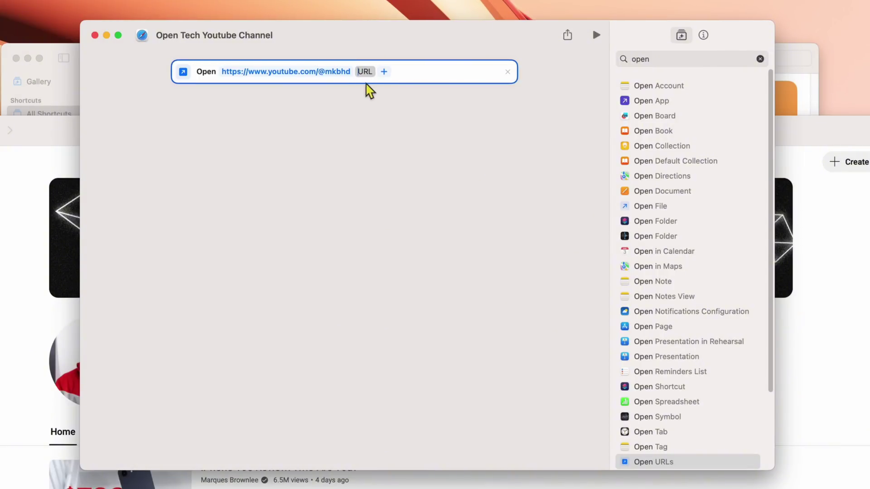
pyautogui.click(861, 269)
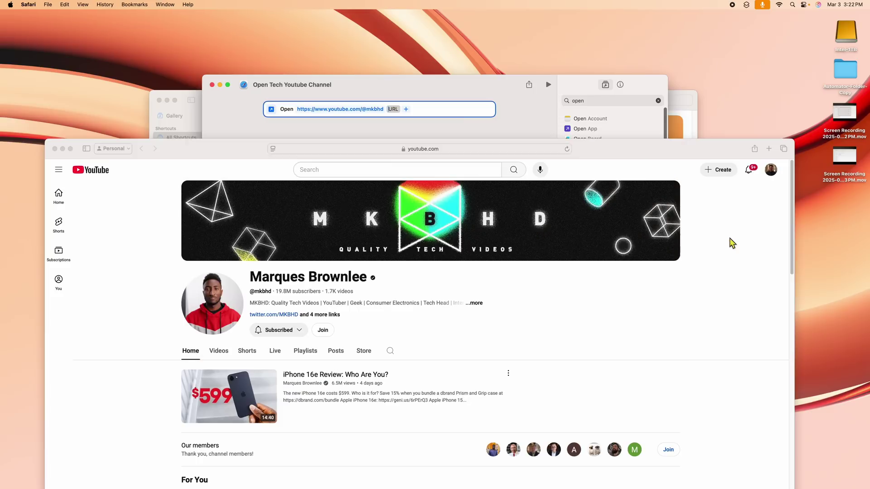
pyautogui.click(731, 243)
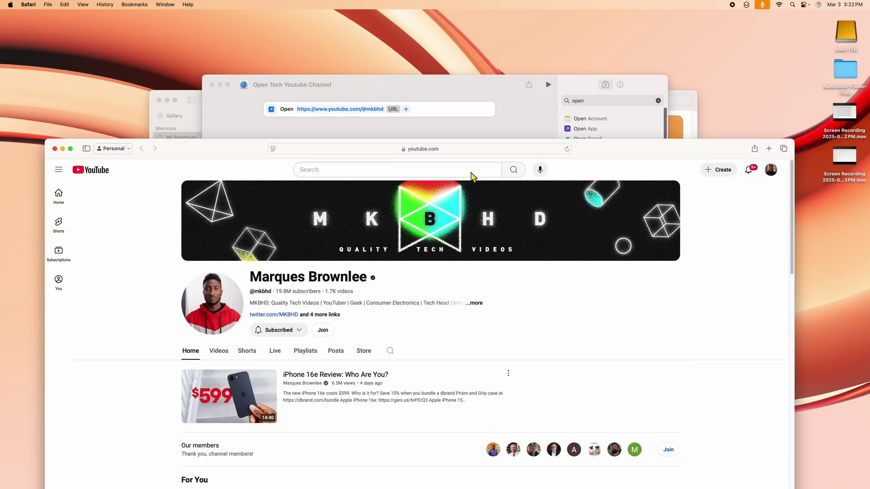
# Step: Find the Snazzy Labs channel by searching YouTube for "snazzy labs" and copy the channel page's address
pyautogui.click(399, 173)
pyautogui.write('s')
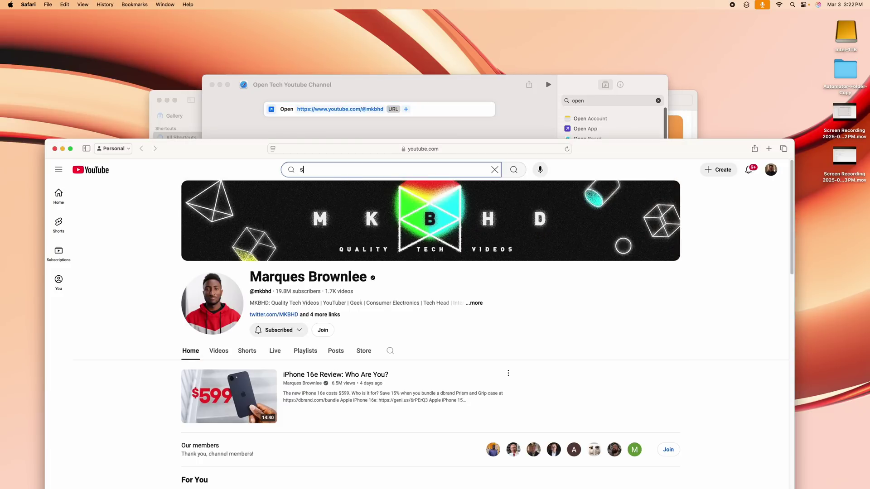
pyautogui.write('nazzy lab')
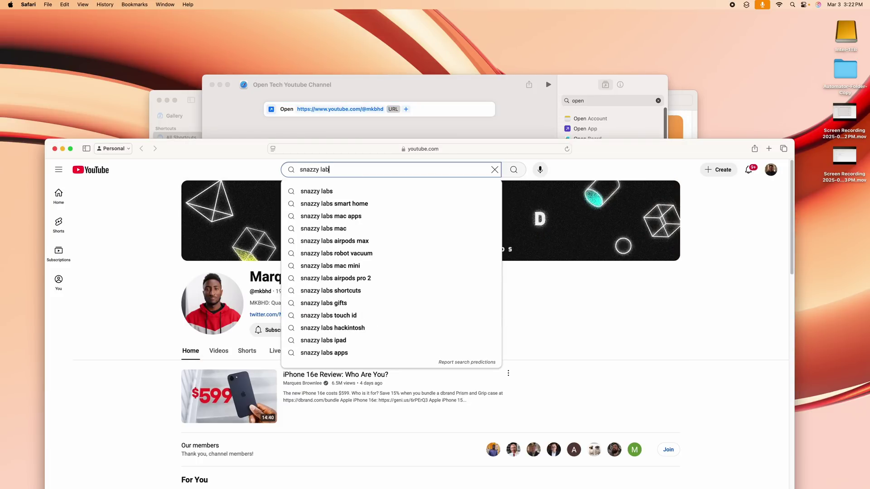
pyautogui.write('s')
pyautogui.press('Return')
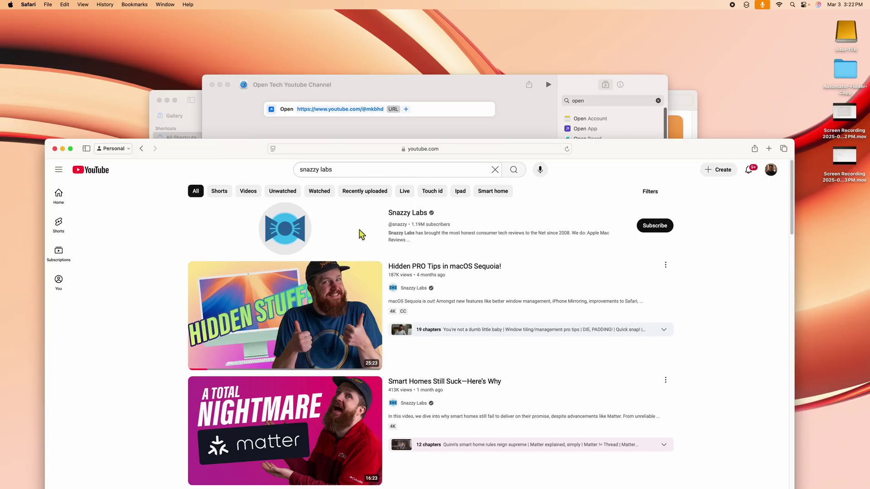
pyautogui.click(409, 213)
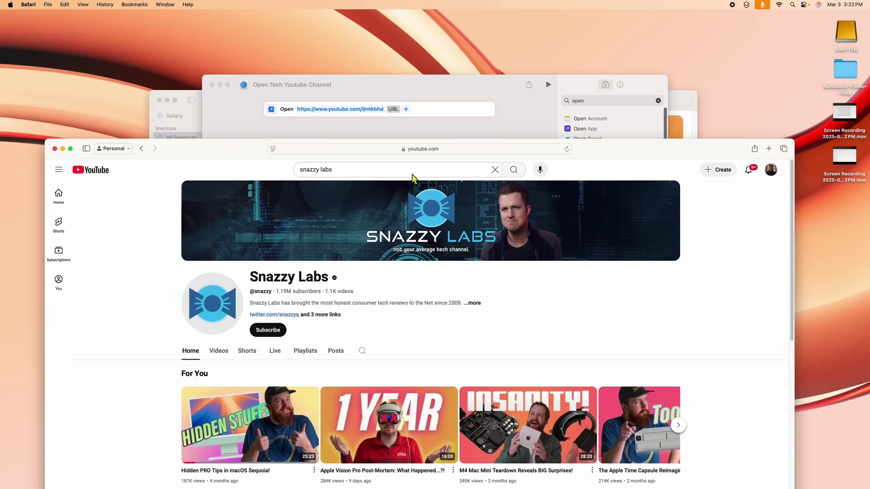
pyautogui.click(422, 148)
pyautogui.press('super+c')
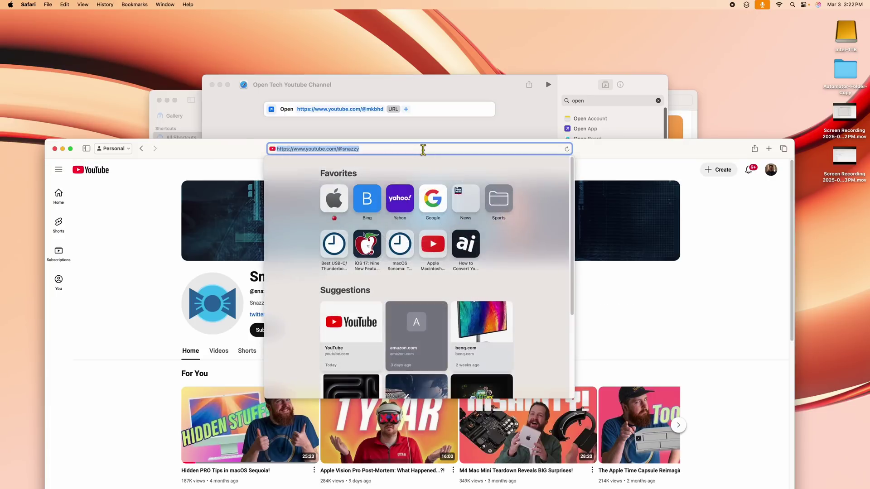
# Step: Paste the Snazzy Labs channel address as the Open URLs action's second URL and add a third URL entry
pyautogui.click(427, 93)
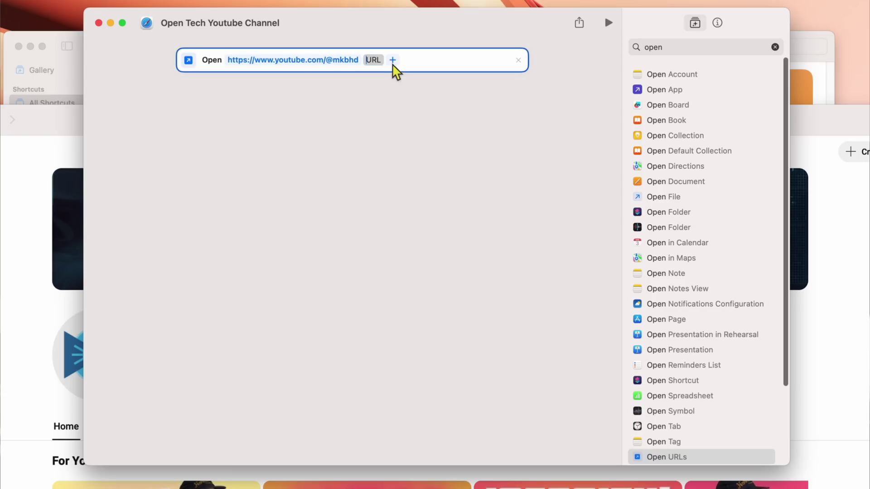
pyautogui.press('super+v')
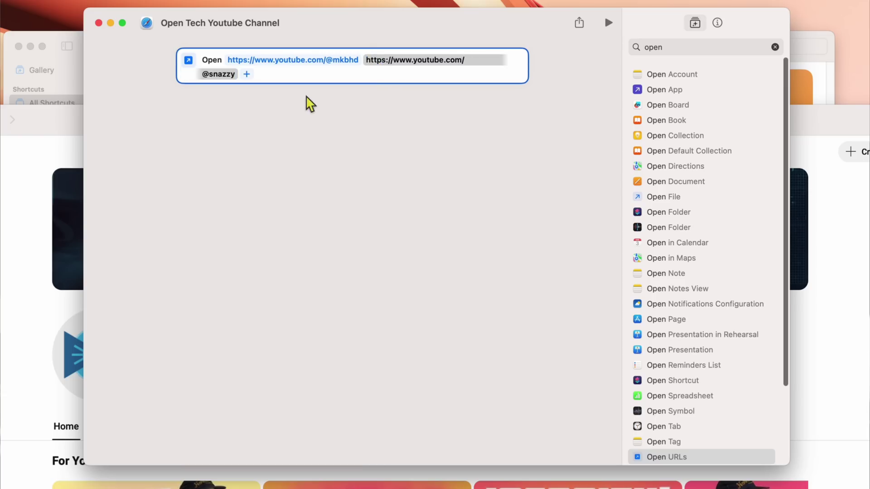
pyautogui.click(247, 74)
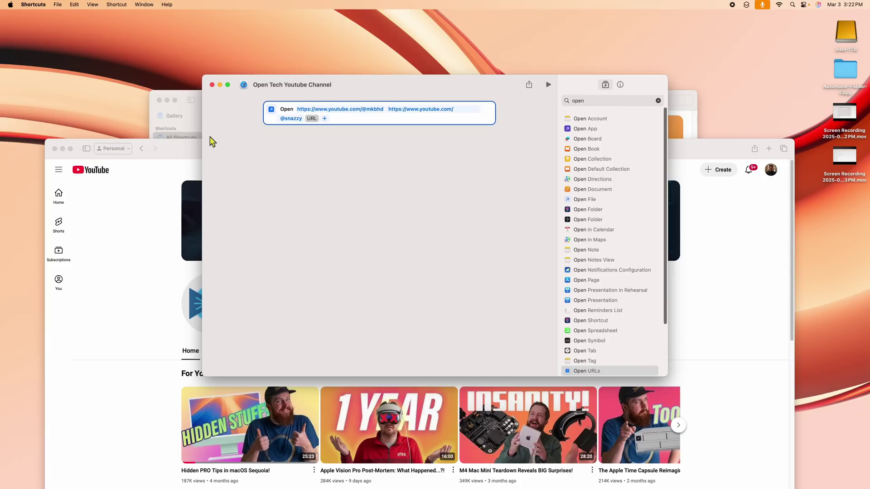
# Step: In Safari, search YouTube for the account owner's own tech channel by name, open the channel page and copy its address
pyautogui.click(152, 181)
pyautogui.moveTo(329, 175); pyautogui.dragTo(301, 170)
pyautogui.write('Craig Neidel')
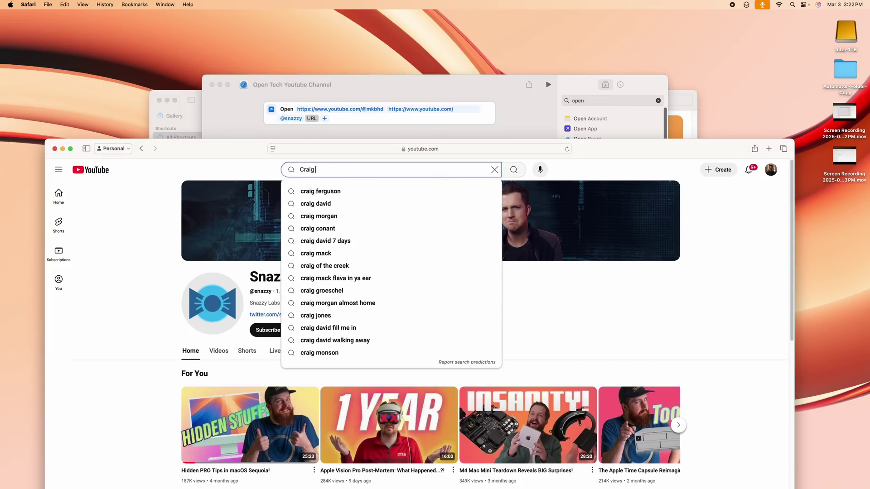
pyautogui.press('Return')
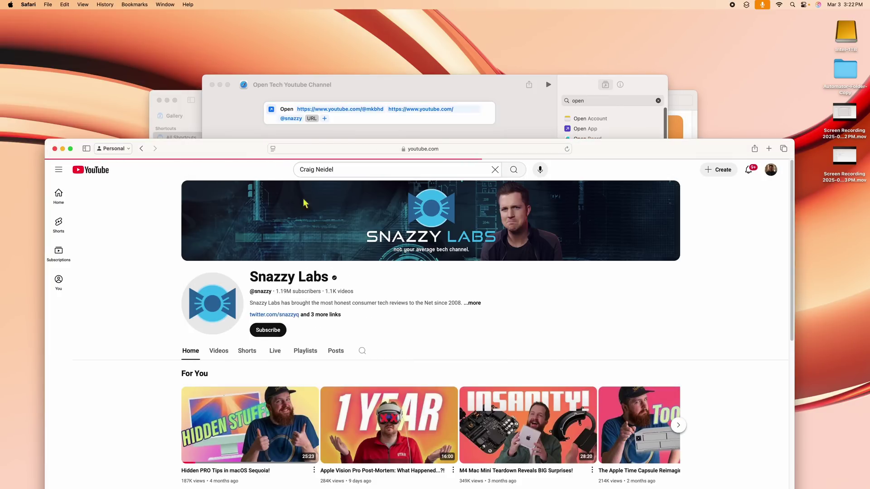
pyautogui.click(391, 217)
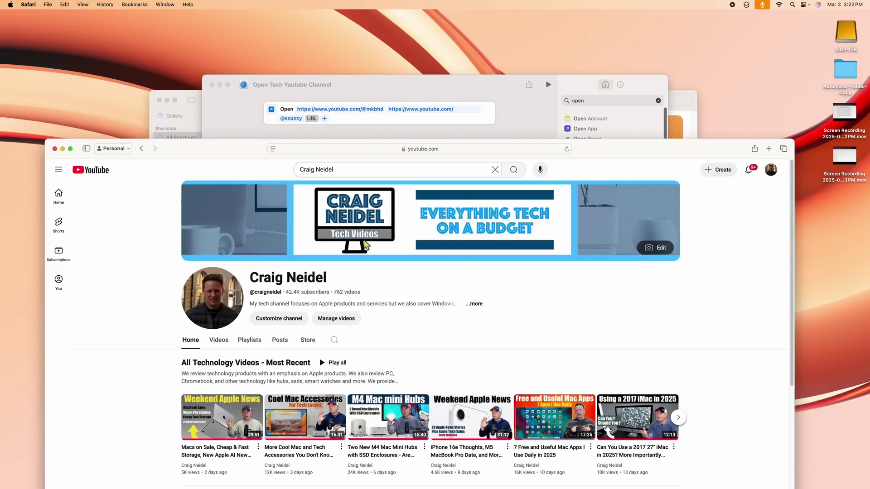
pyautogui.click(421, 151)
pyautogui.press('super+c')
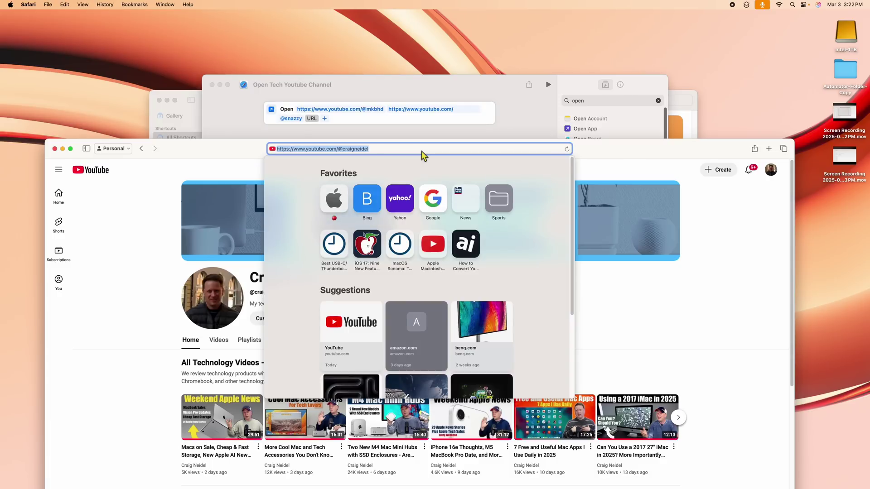
# Step: Paste the copied channel address as the third URL in the Open Tech Youtube Channel shortcut and close its editor
pyautogui.click(409, 86)
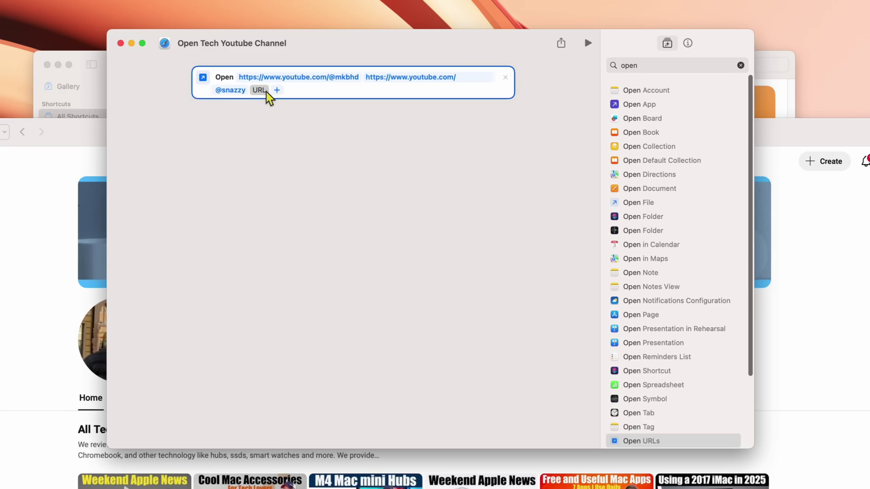
pyautogui.press('super+v')
pyautogui.click(395, 164)
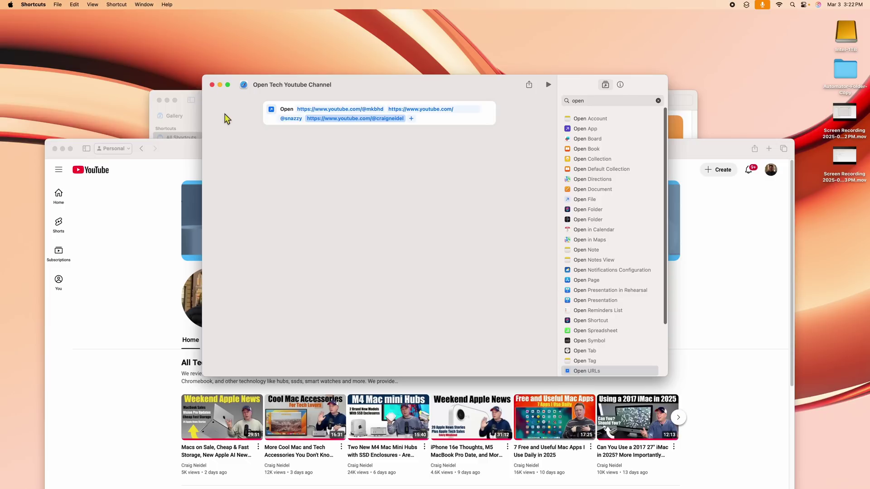
pyautogui.click(212, 85)
# Step: Add the Open Tech Youtube Channel shortcut to the Menu Bar collection and show that collection
pyautogui.moveTo(267, 128)
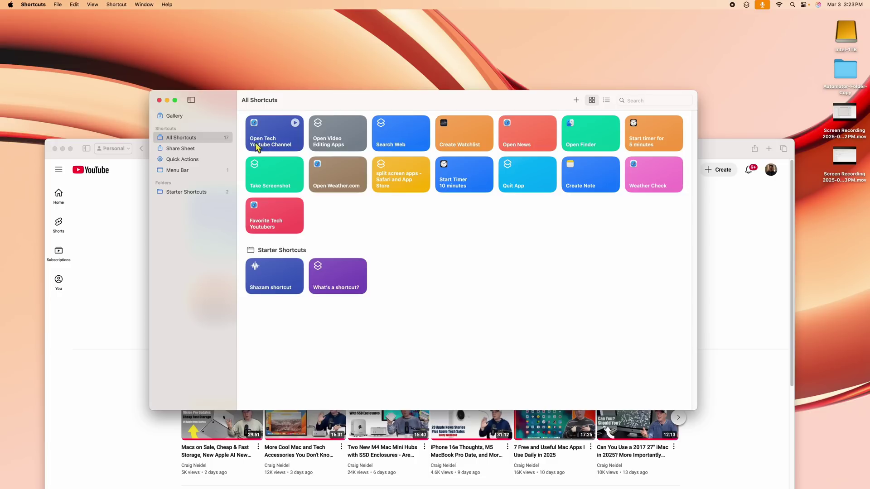
pyautogui.moveTo(276, 138); pyautogui.dragTo(205, 175)
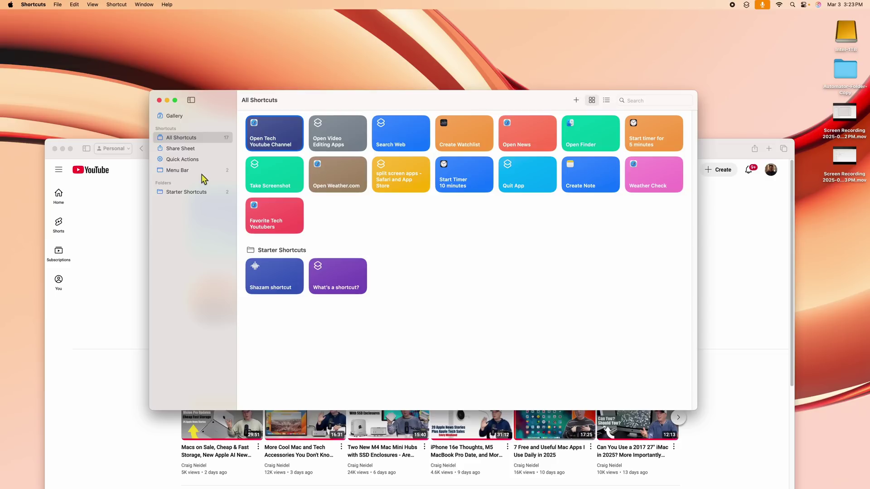
pyautogui.click(192, 172)
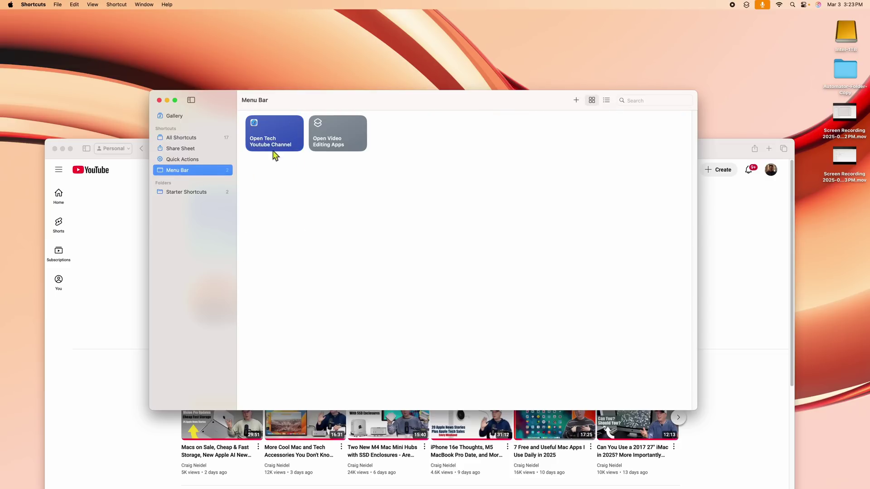
# Step: Clear the desktop by closing the YouTube window in Safari and quitting Keynote, and reposition the Shortcuts window
pyautogui.click(290, 124)
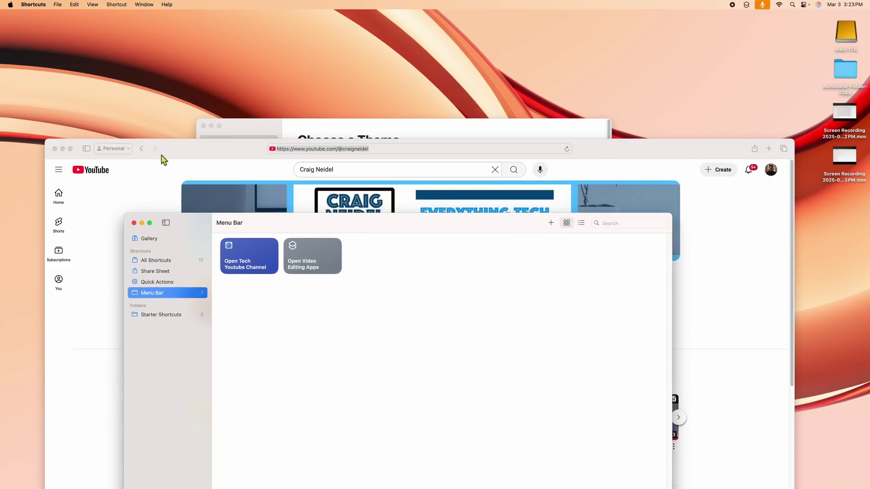
pyautogui.click(161, 155)
pyautogui.click(55, 149)
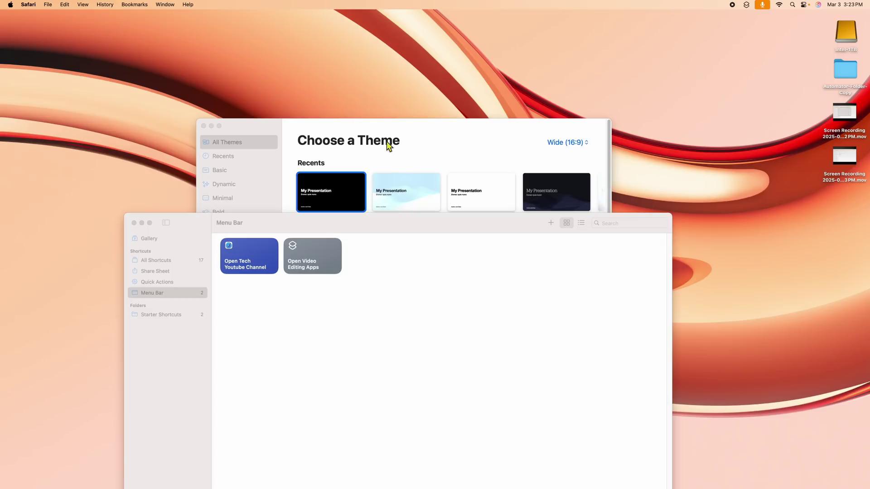
pyautogui.click(442, 145)
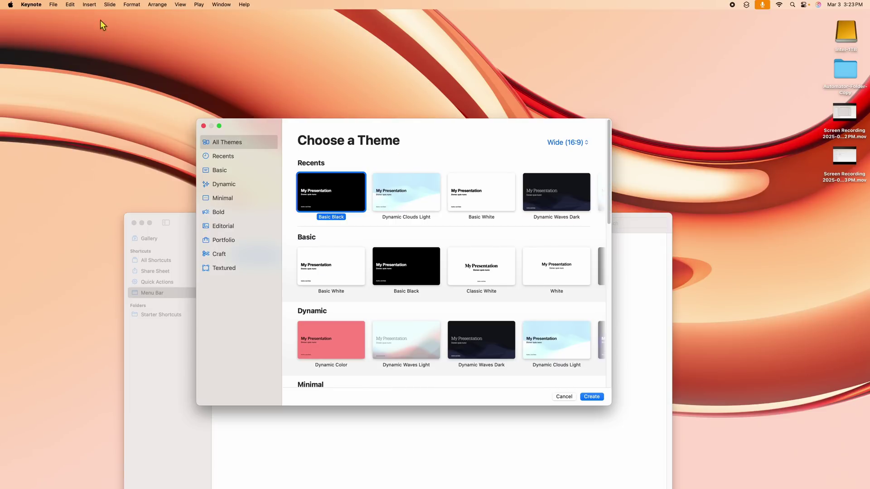
pyautogui.click(31, 5)
pyautogui.click(41, 110)
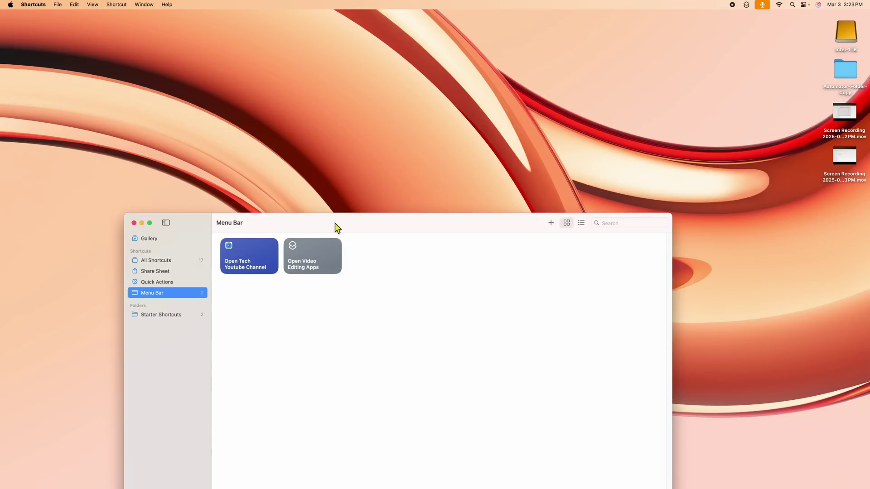
pyautogui.moveTo(335, 222); pyautogui.dragTo(360, 86)
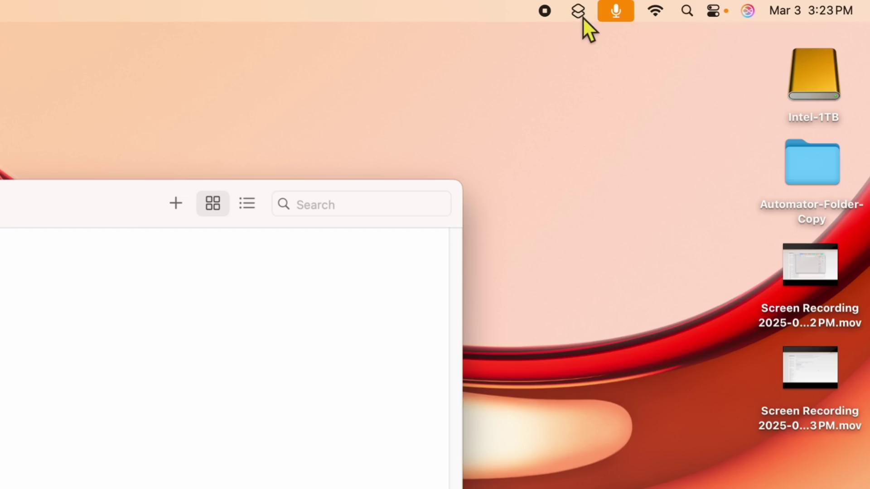
# Step: Run the Open Tech Youtube Channel shortcut from the macOS menu bar and check the Snazzy Labs and MKBHD channel tabs
pyautogui.click(578, 11)
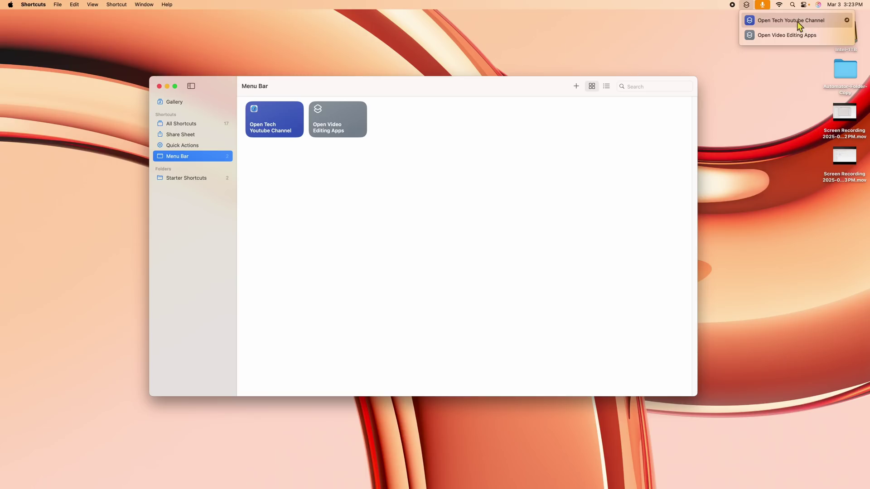
pyautogui.click(795, 21)
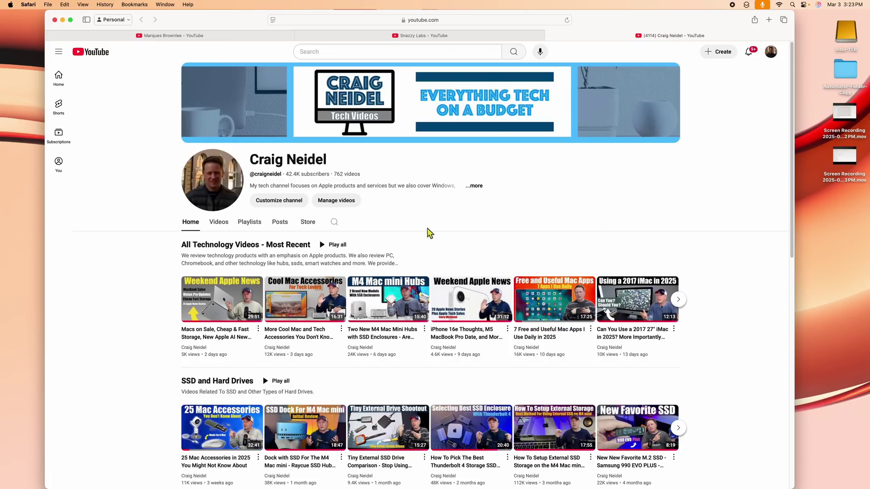
pyautogui.click(451, 38)
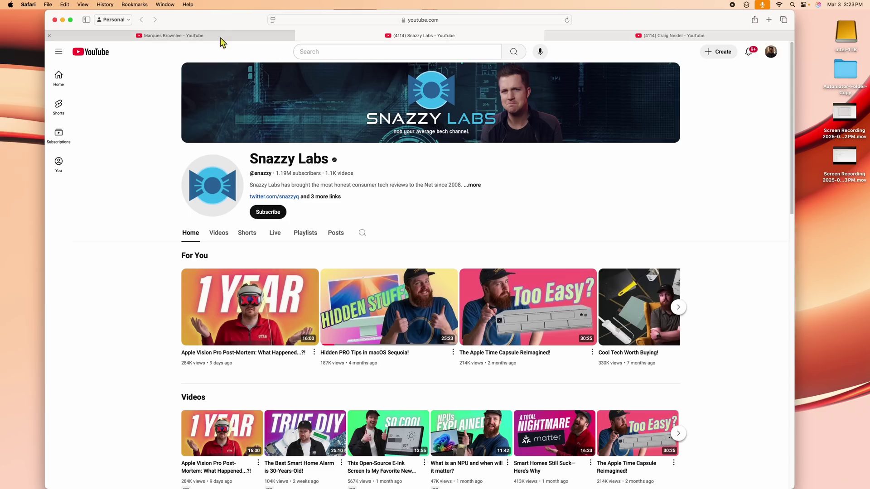
pyautogui.click(220, 37)
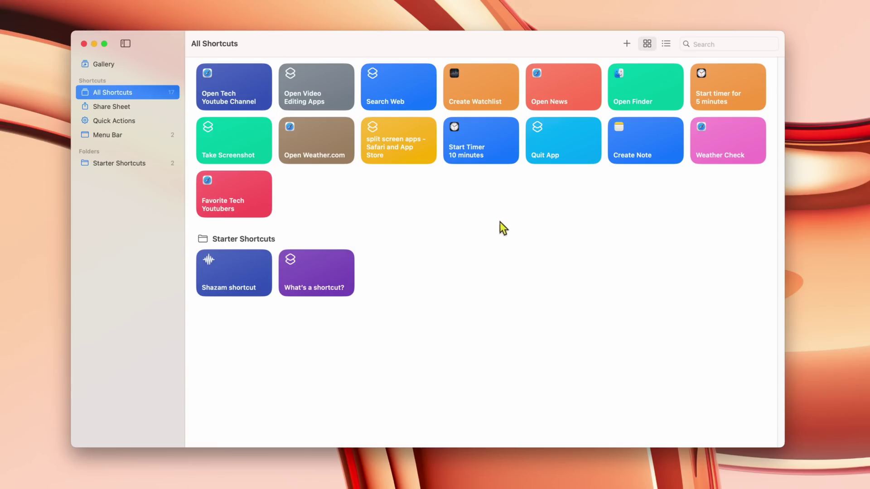
# Step: Review the URLs in the Open News shortcut, close its editor and add the shortcut to the Menu Bar collection
pyautogui.doubleClick(553, 91)
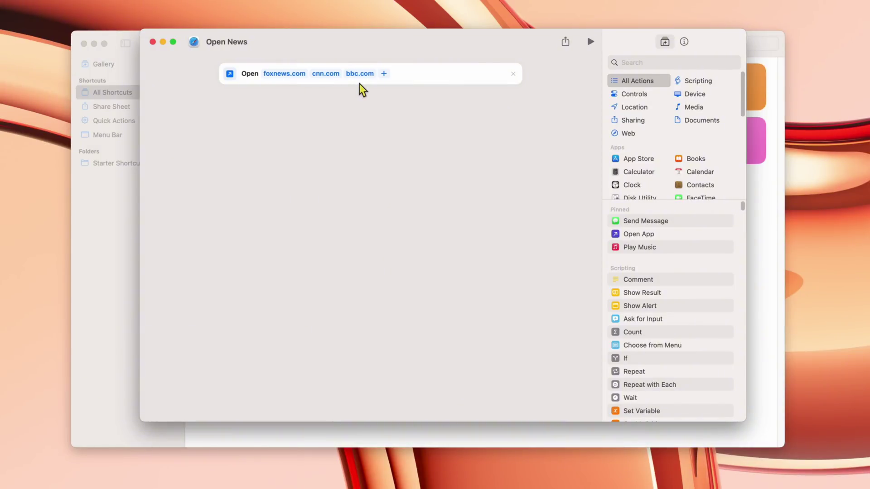
pyautogui.click(153, 42)
pyautogui.moveTo(575, 92); pyautogui.dragTo(121, 140)
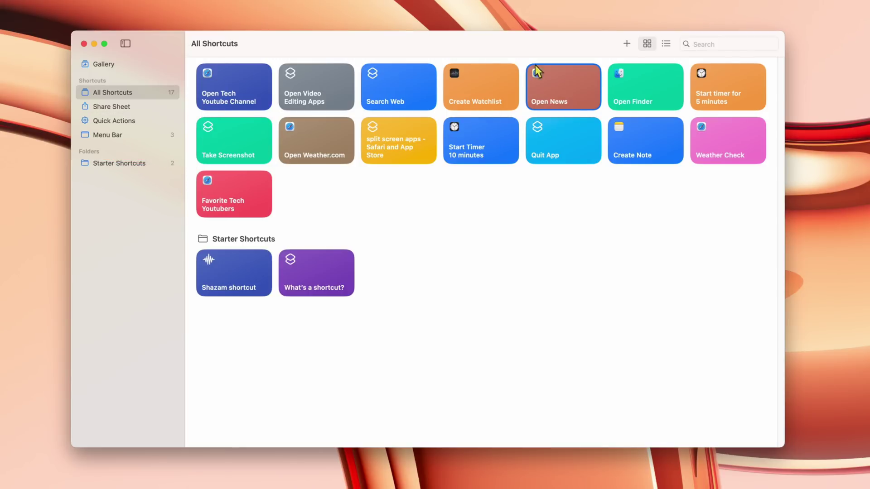
# Step: Run the Open News shortcut from the macOS menu bar and check the Fox News and CNN tabs
pyautogui.click(747, 5)
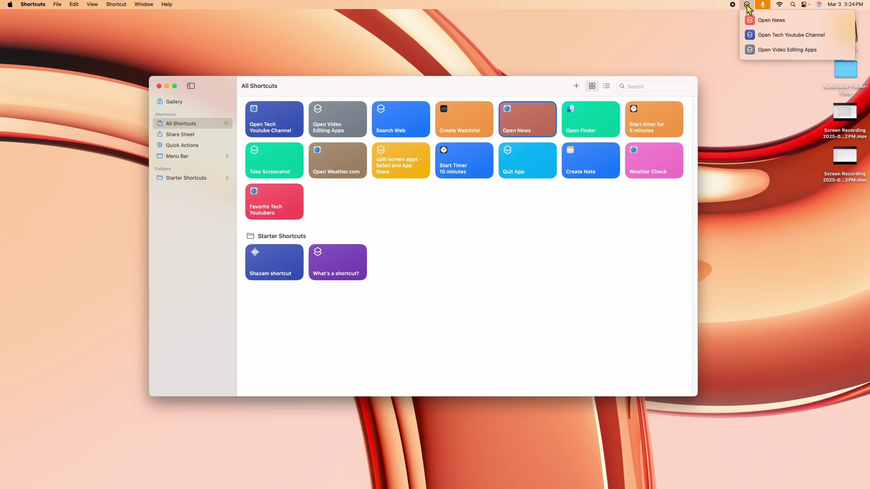
pyautogui.click(765, 24)
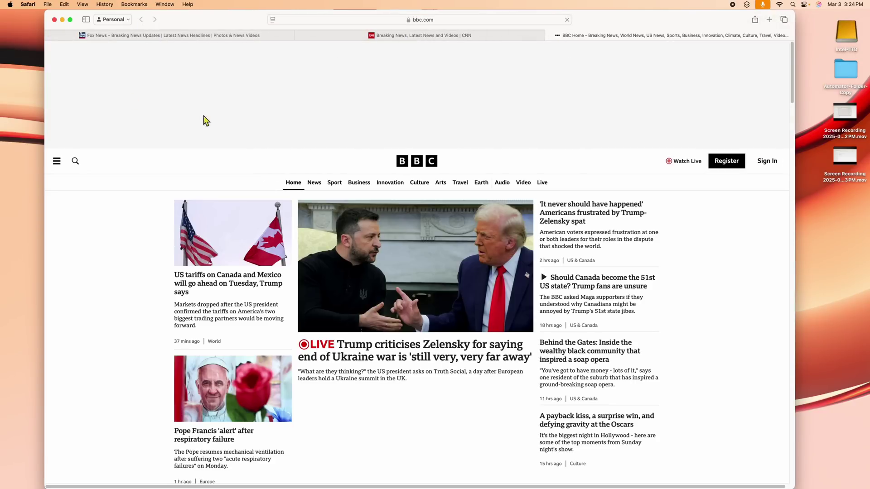
pyautogui.click(243, 36)
pyautogui.click(405, 36)
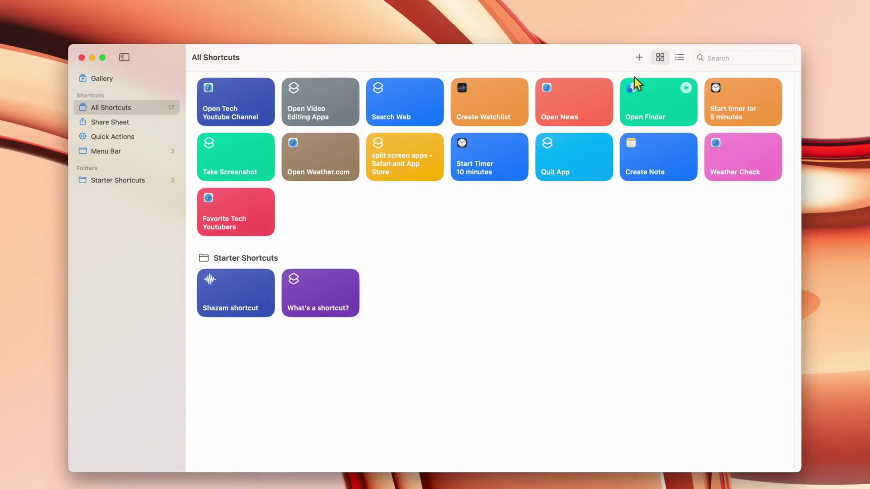
# Step: Create a new shortcut named "Quit All Apps" and add a Quit App action to it
pyautogui.click(639, 57)
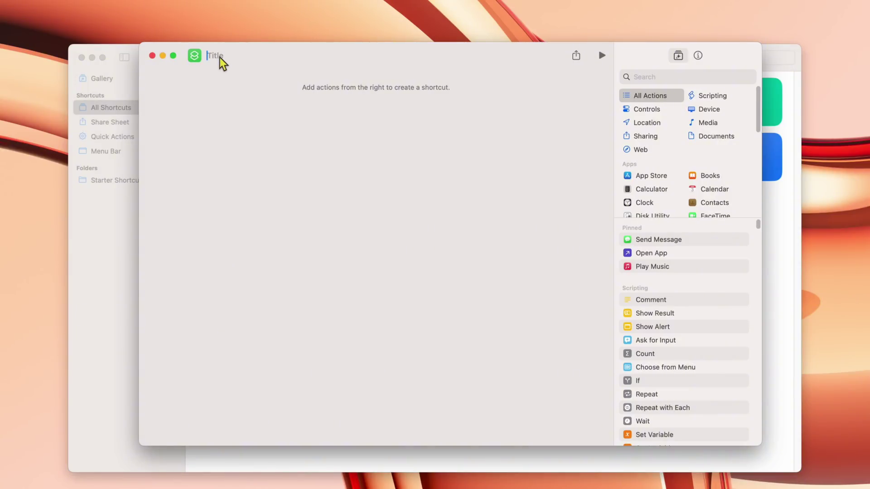
pyautogui.write('Quit All Apps')
pyautogui.click(643, 78)
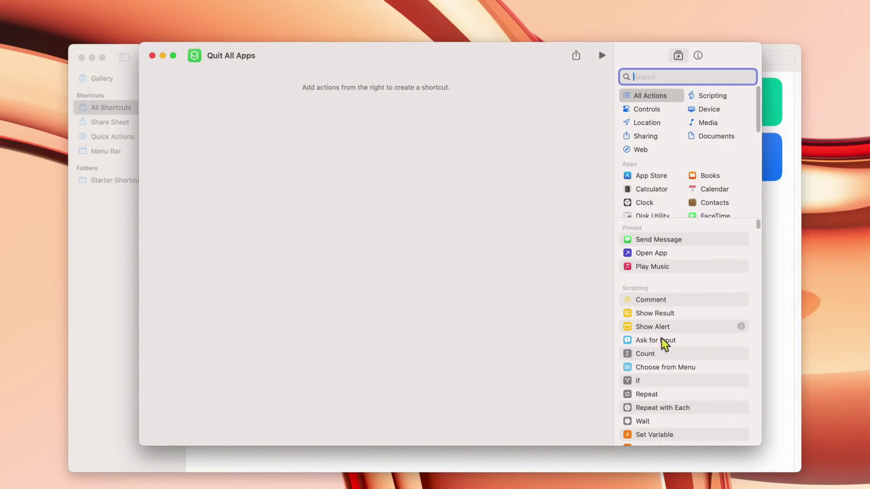
pyautogui.write('qu')
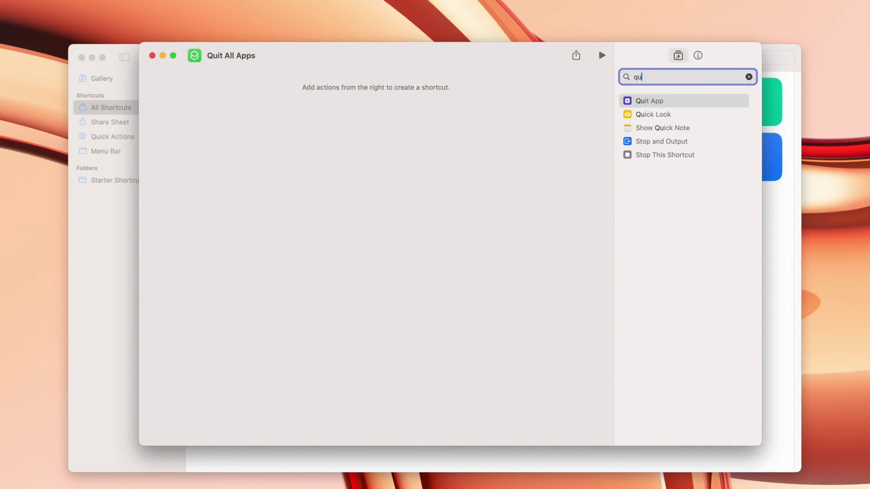
pyautogui.write('it')
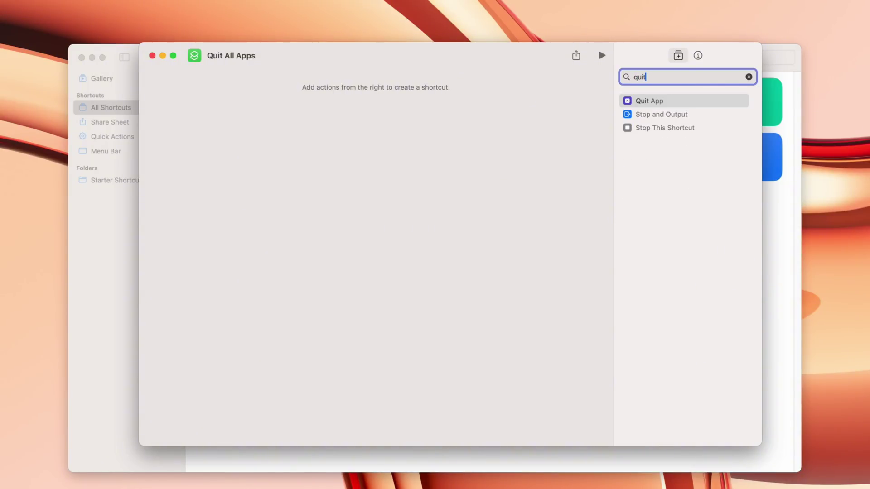
pyautogui.click(652, 102)
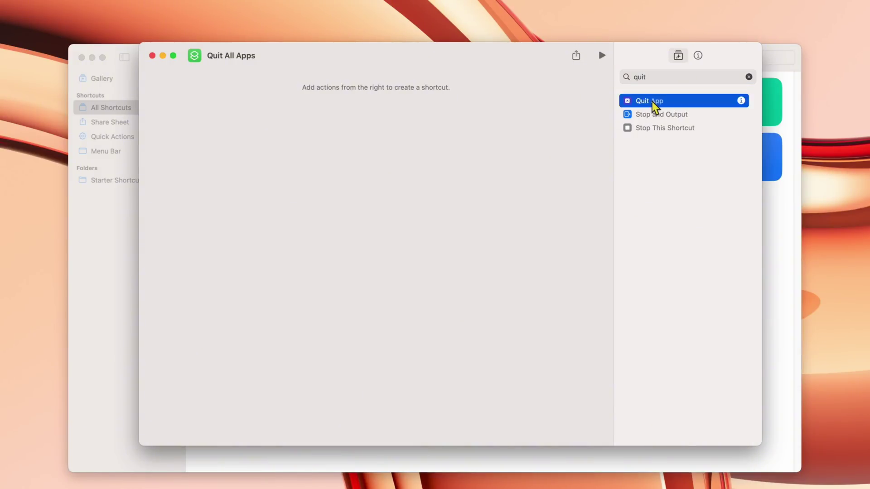
pyautogui.doubleClick(652, 103)
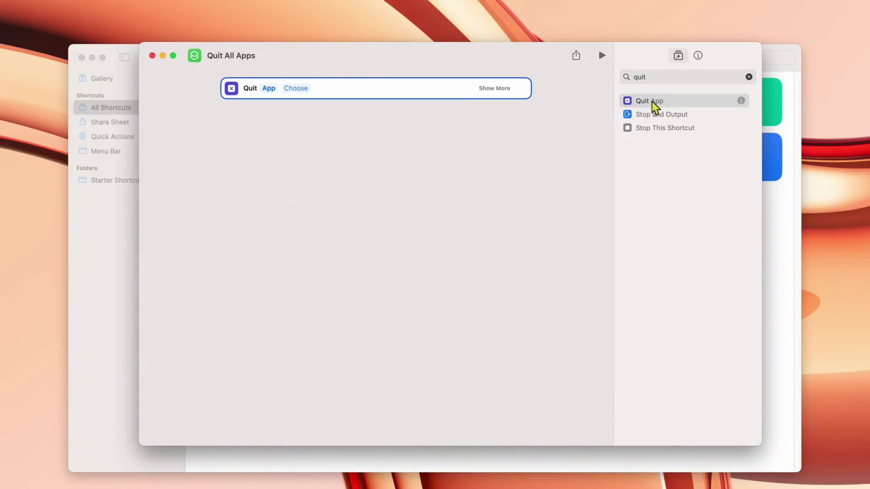
# Step: Set the Quit action's target to All Apps and close the shortcut editor
pyautogui.click(269, 88)
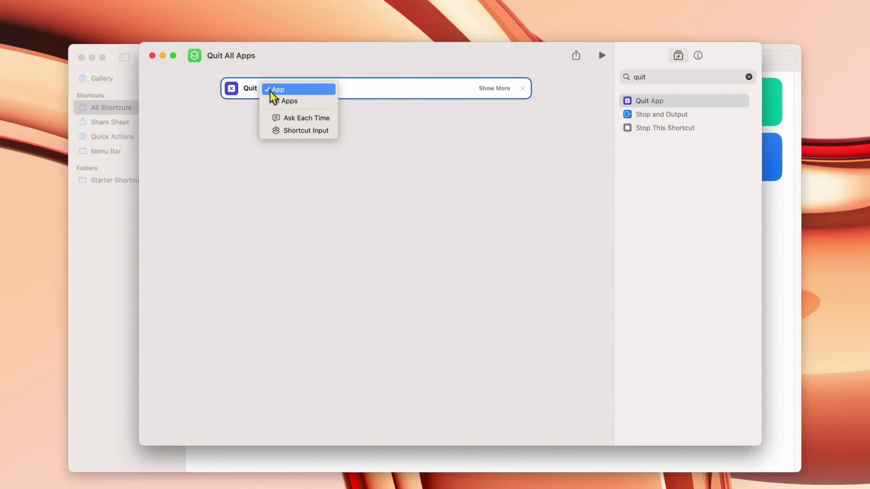
pyautogui.click(312, 102)
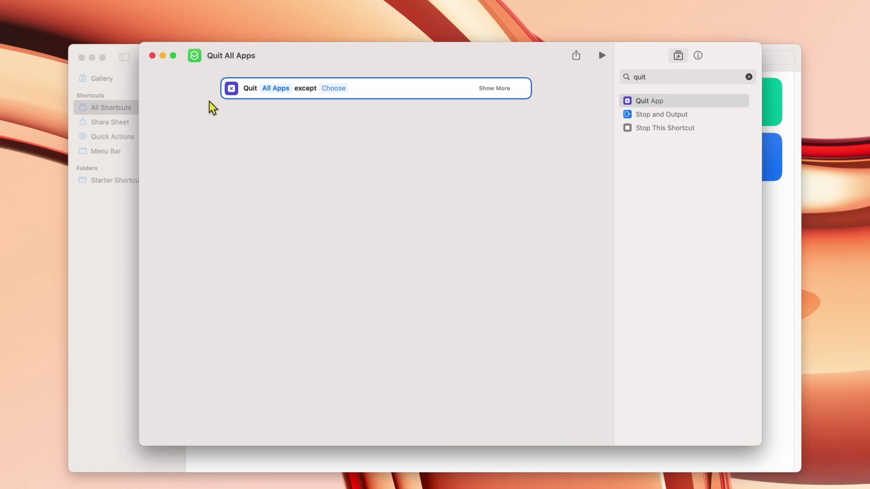
pyautogui.click(153, 56)
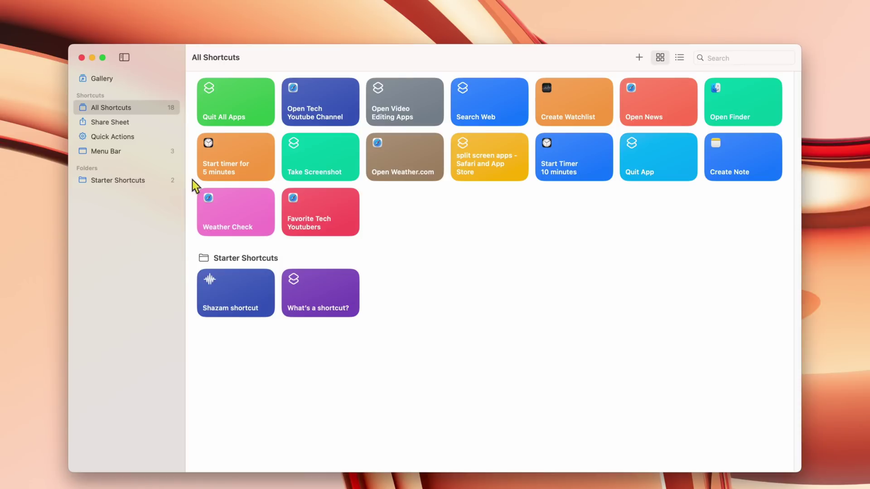